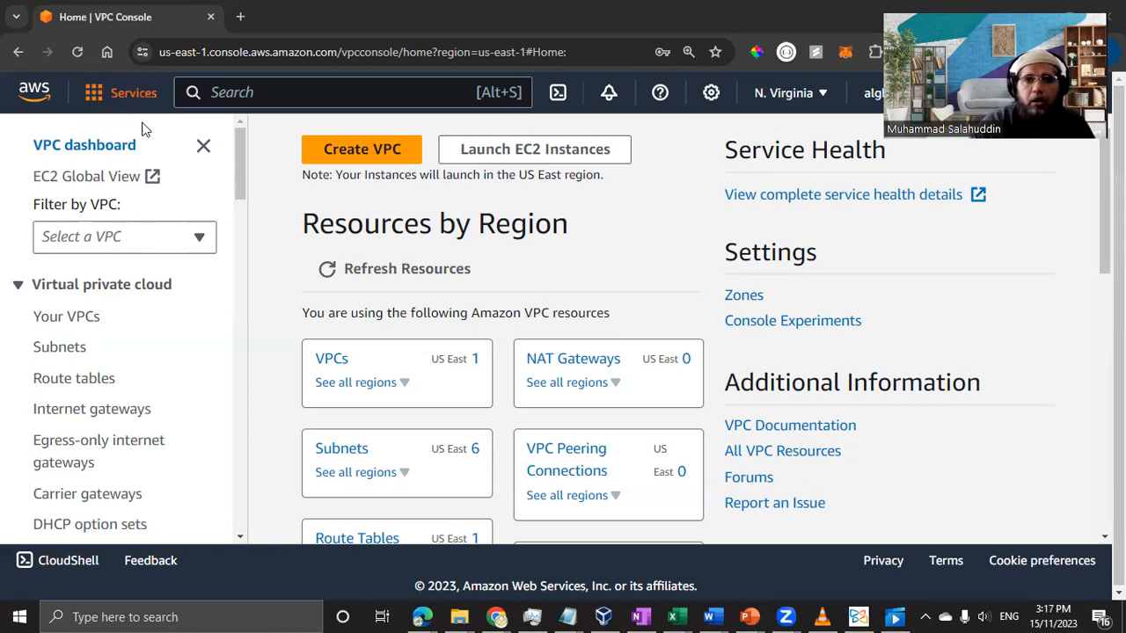
Go to the AWS console home page, search for VPC and open the VPC service dashboard
left_click(42, 99)
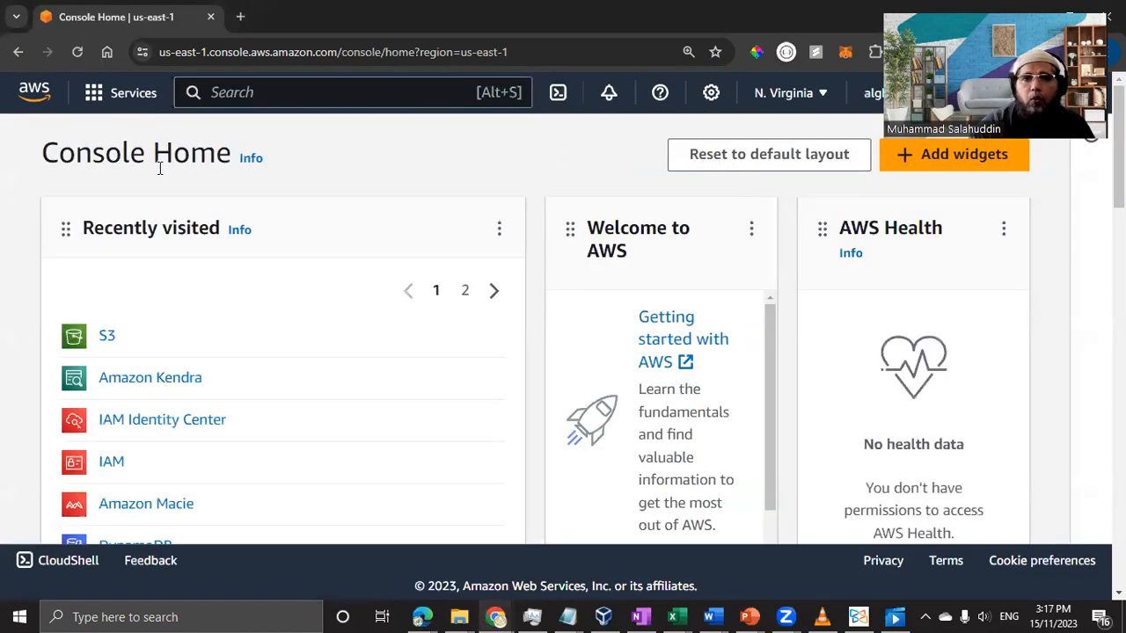
left_click(228, 96)
type("PC")
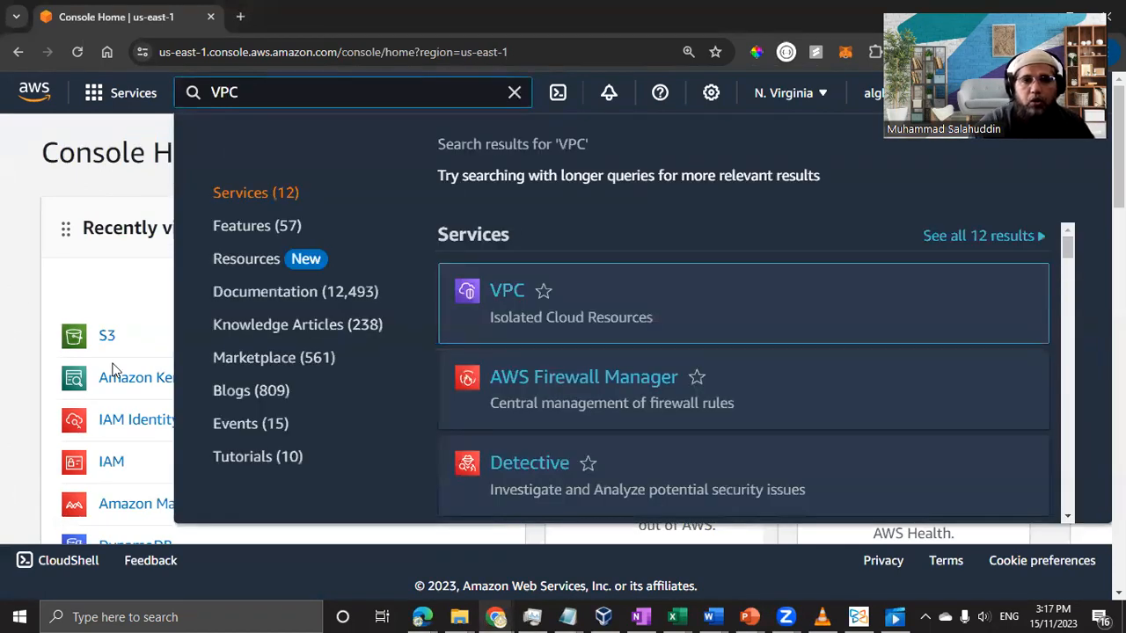
left_click(507, 301)
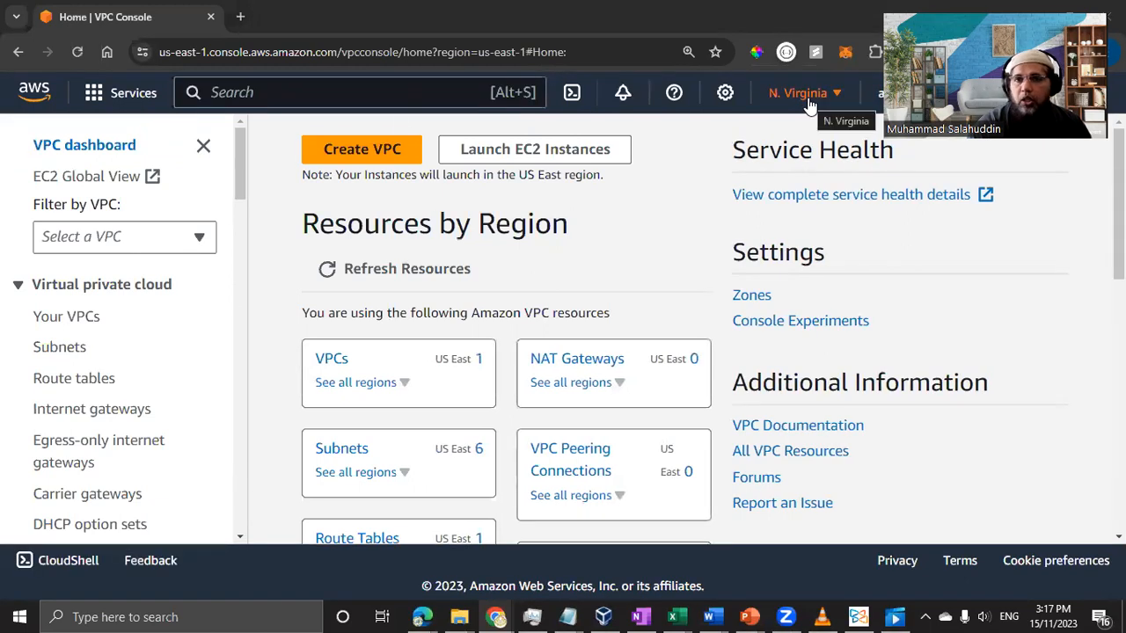
Look through the list of AWS regions without changing the region, and view the VPC resources by region
left_click(829, 104)
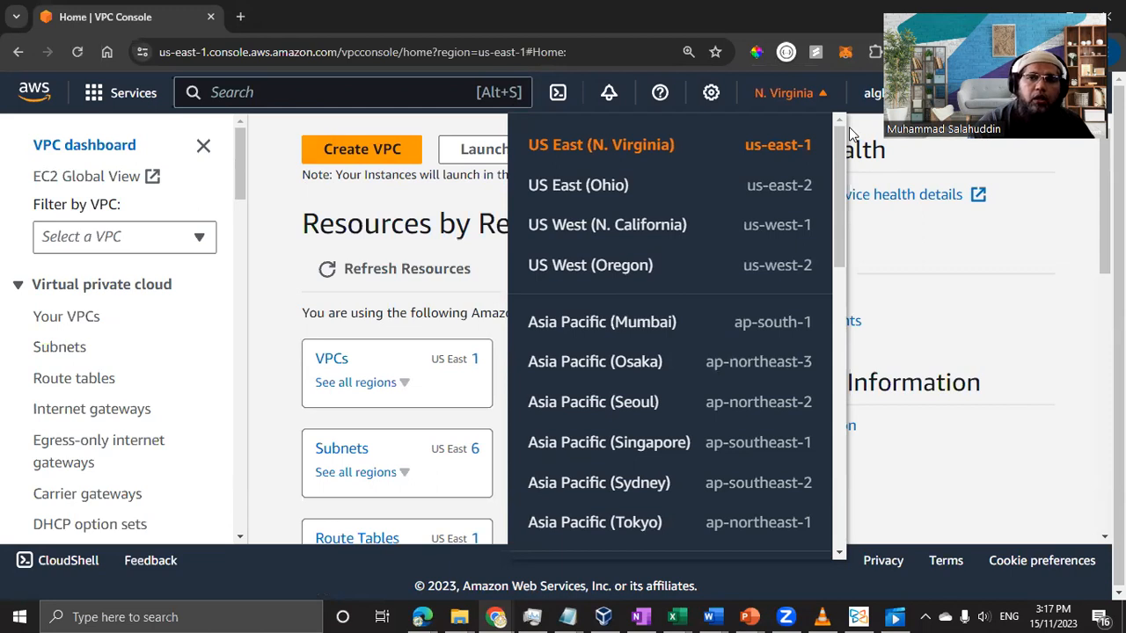
left_click(849, 127)
scroll(439, 284, "down", 1)
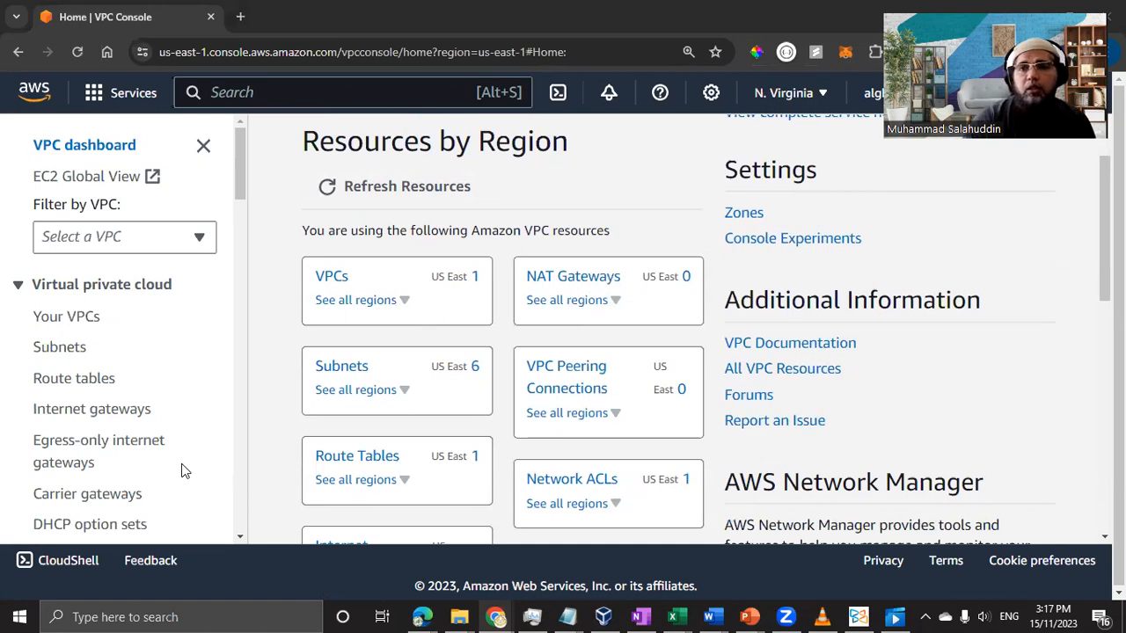
Open the list of your VPCs and examine the existing VPC's state and IPv4 CIDR
left_click(89, 325)
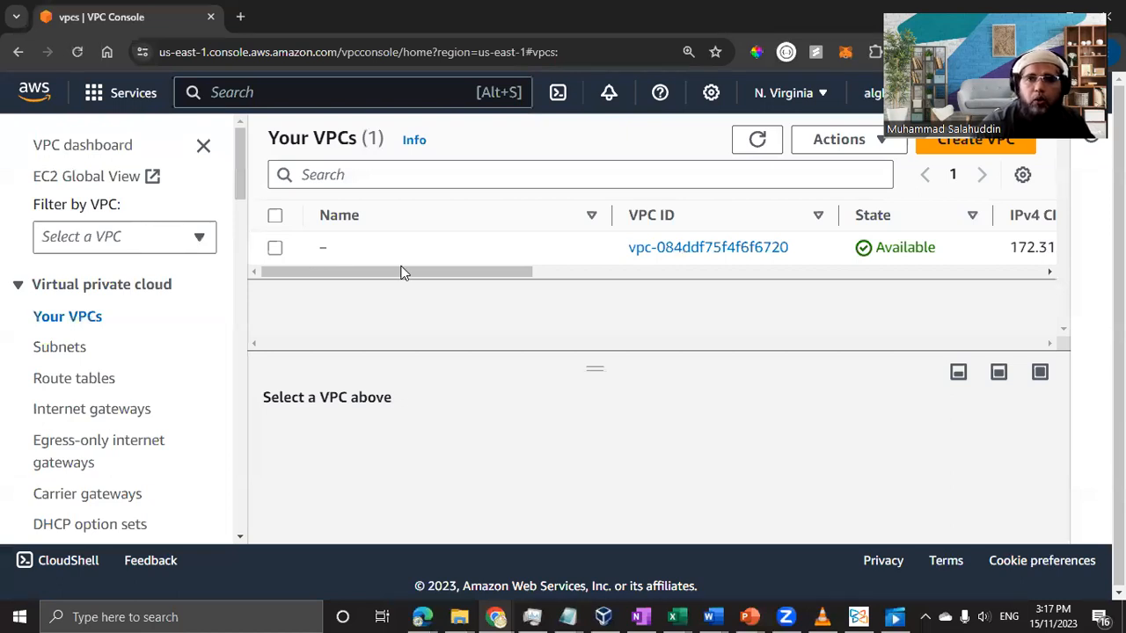
left_click_drag(502, 274, 583, 290)
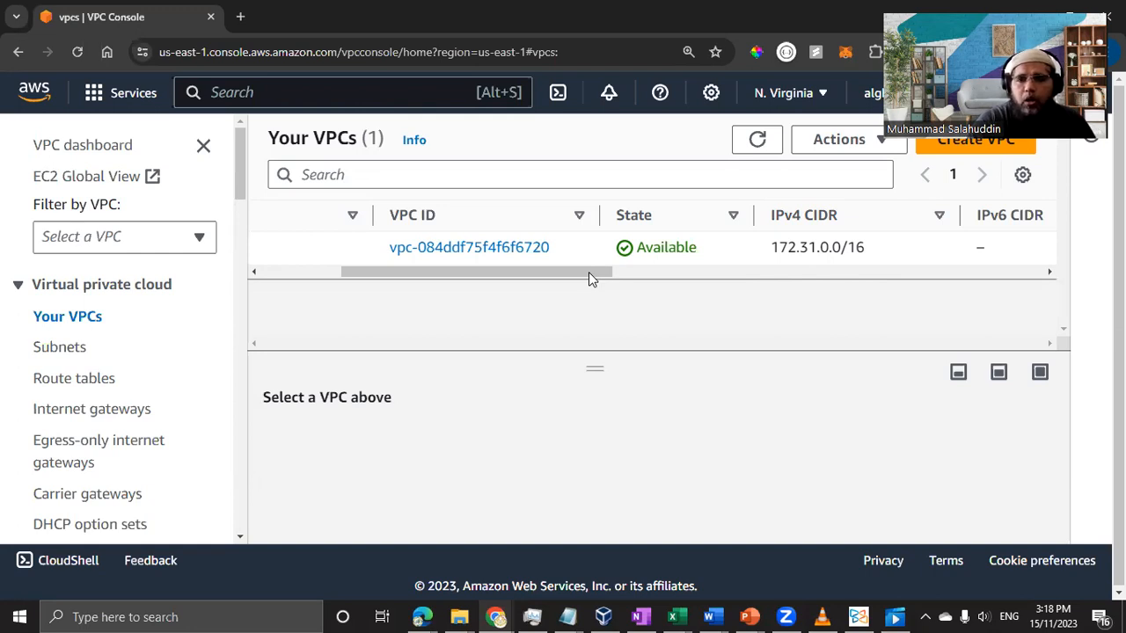
left_click_drag(561, 273, 295, 280)
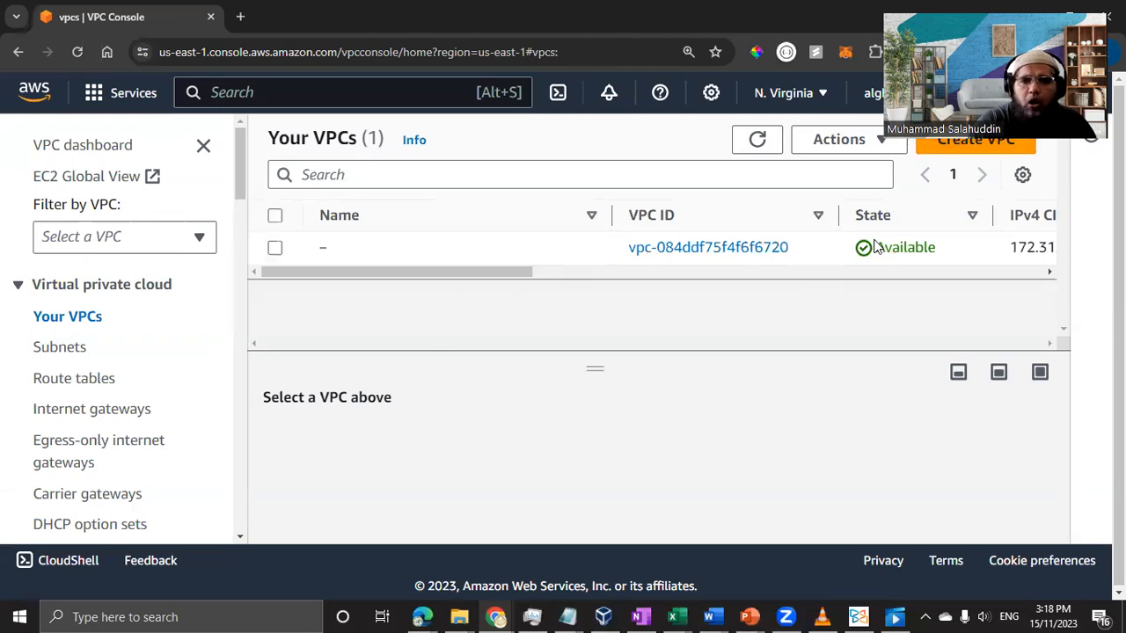
Start creating a new VPC with the VPC only option and give it the name tag Development
left_click(954, 152)
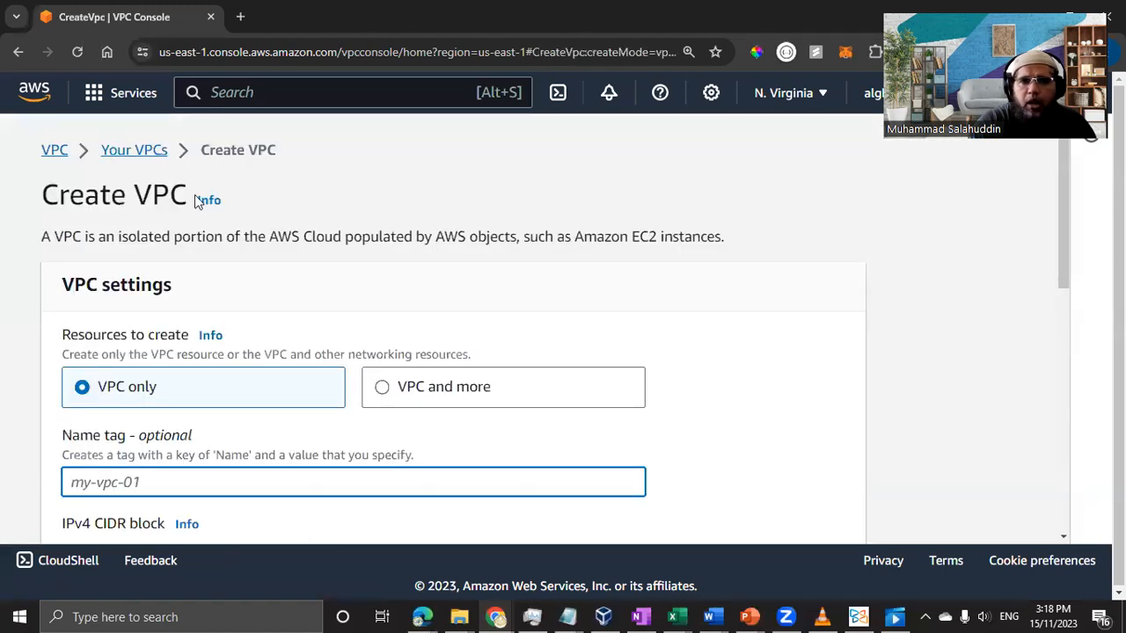
scroll(348, 300, "down", 1)
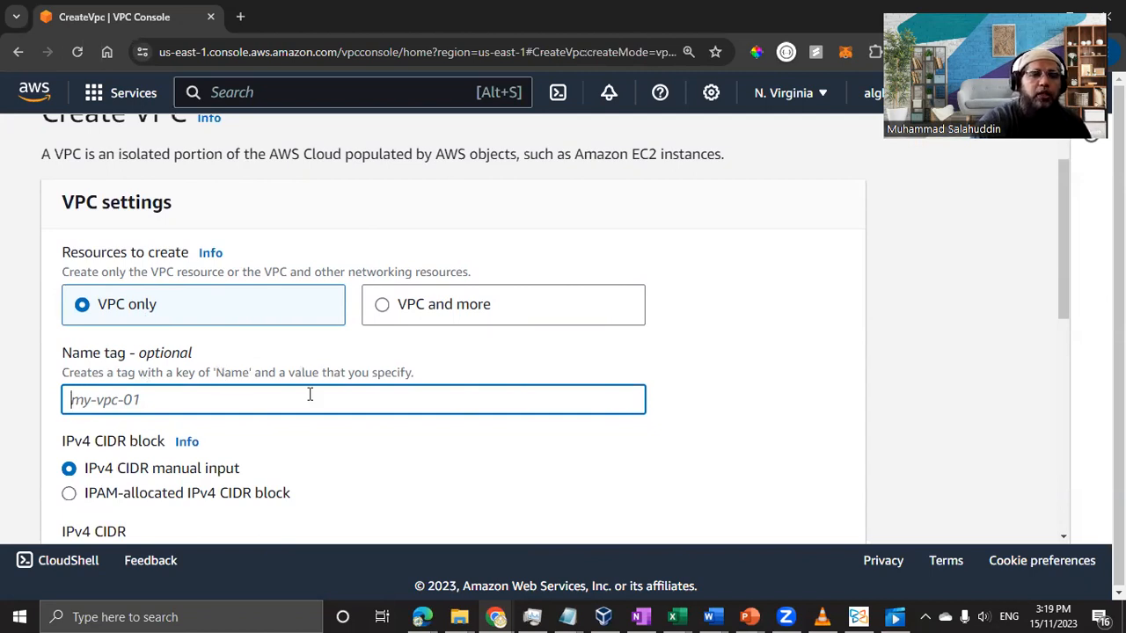
type("Development")
Enter 10.0.0.0/24 as the new VPC's manual IPv4 CIDR block
scroll(209, 398, "down", 1)
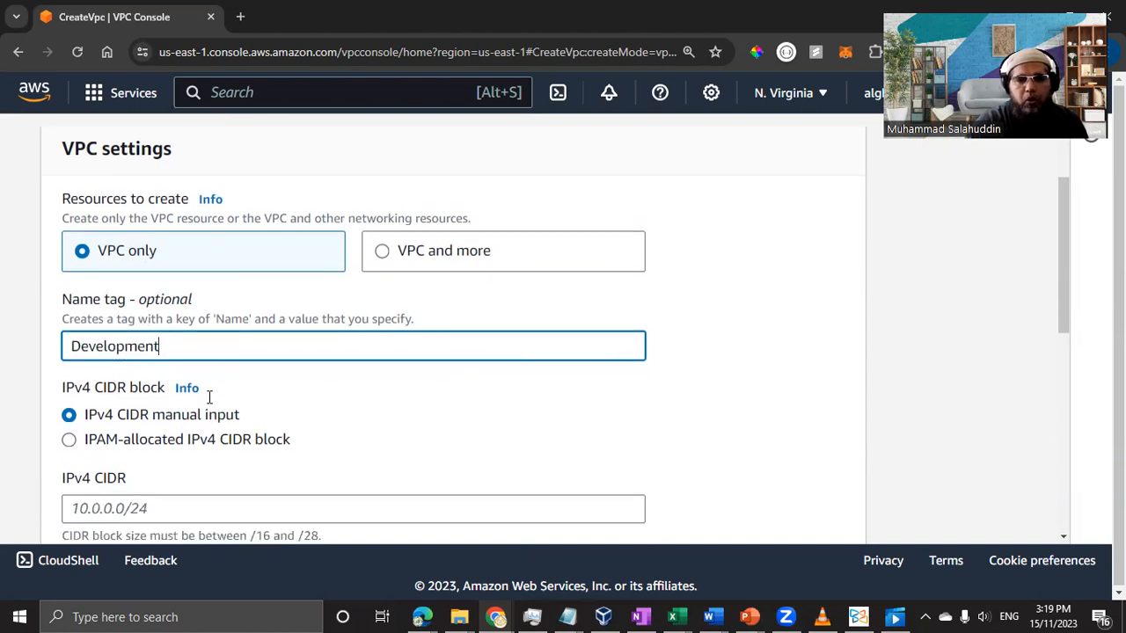
left_click(112, 479)
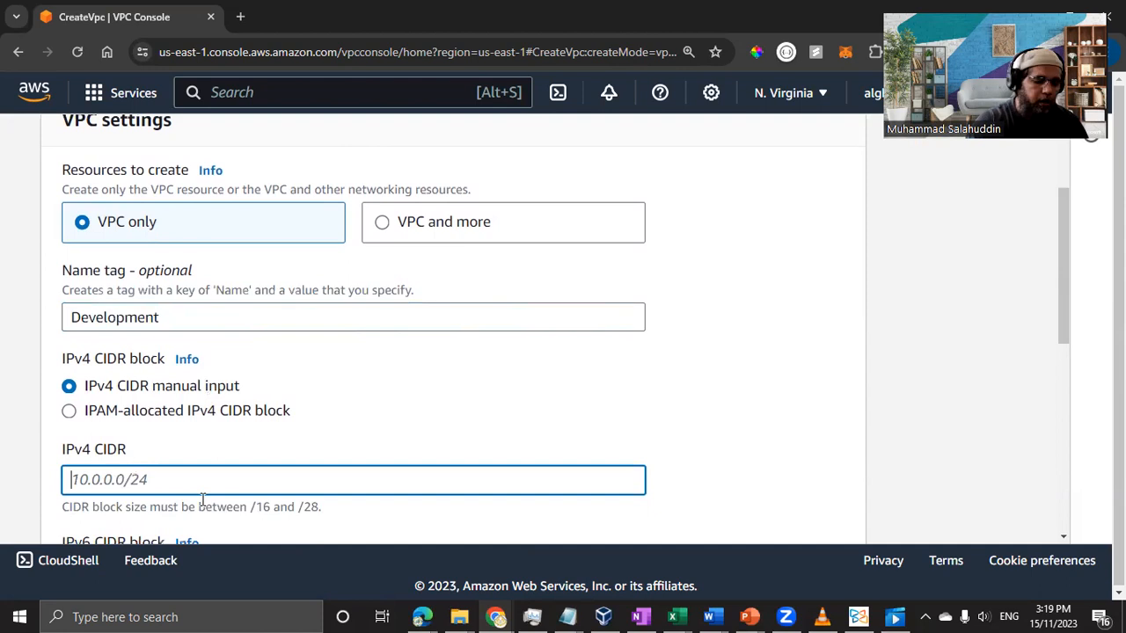
type("10.0.0.0/24")
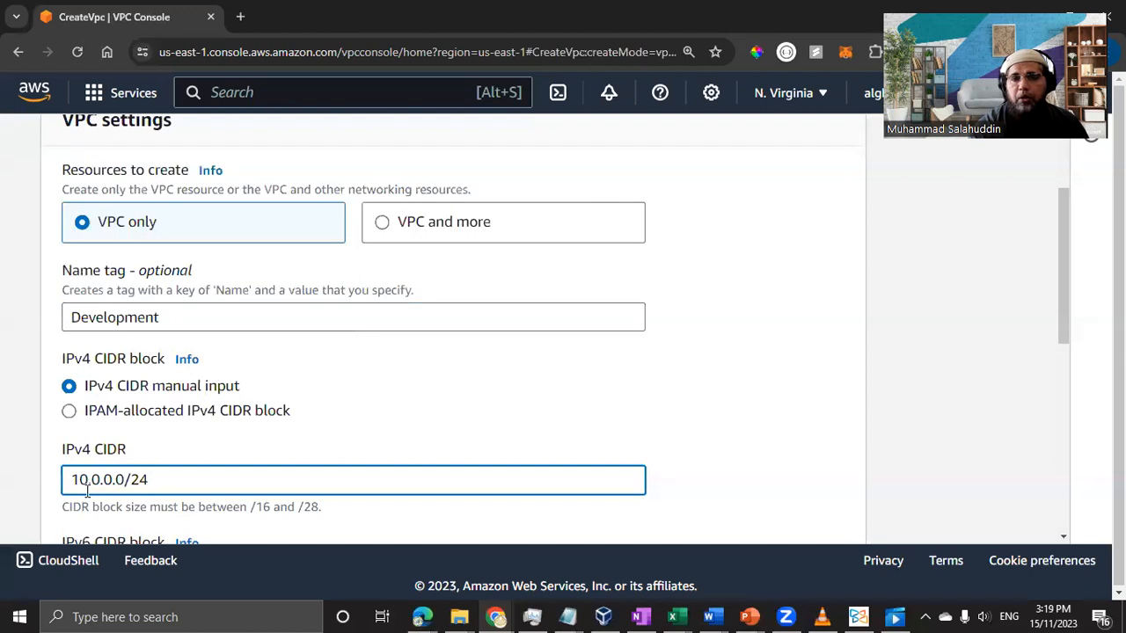
Change the prefix length of the VPC's IPv4 CIDR to /16, giving 10.0.0.0/16
left_click_drag(133, 479, 167, 476)
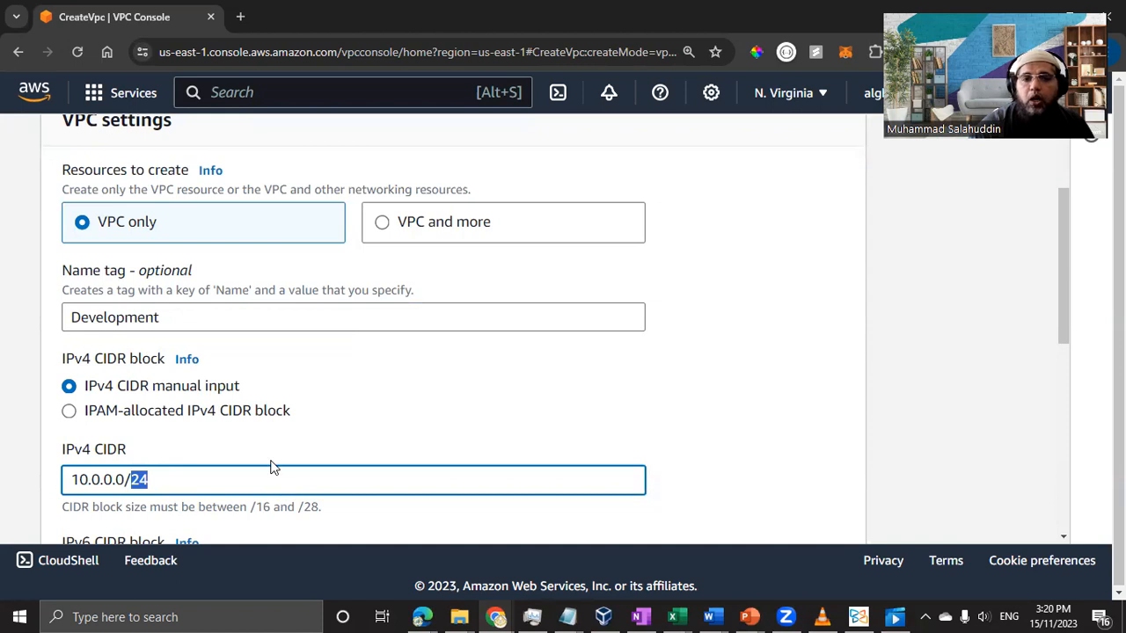
scroll(141, 454, "down", 1)
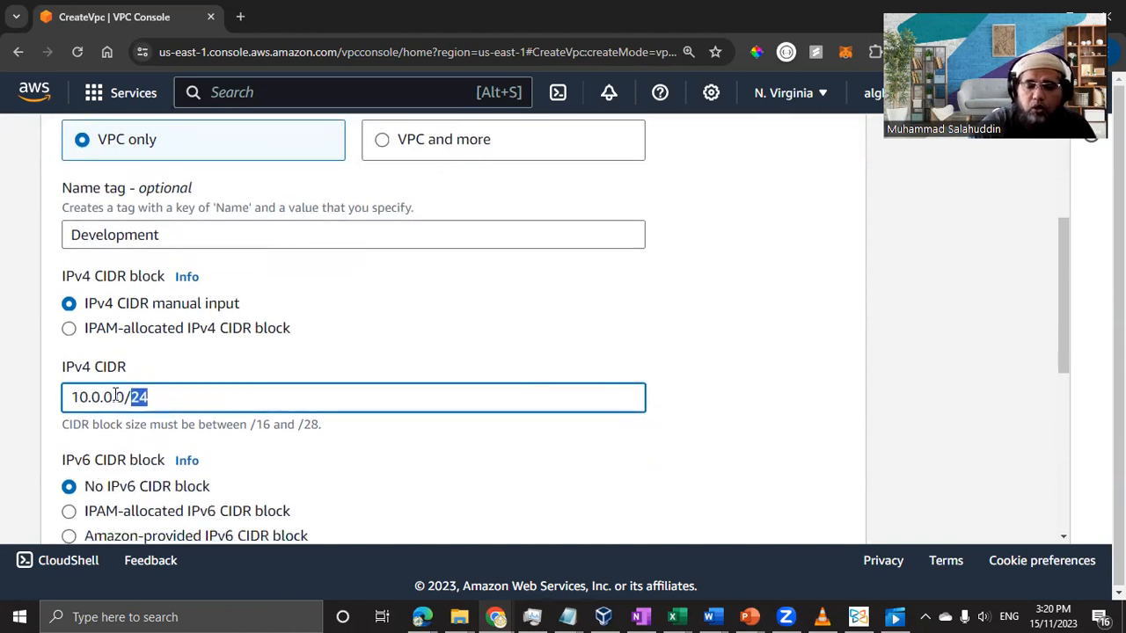
left_click_drag(71, 396, 112, 398)
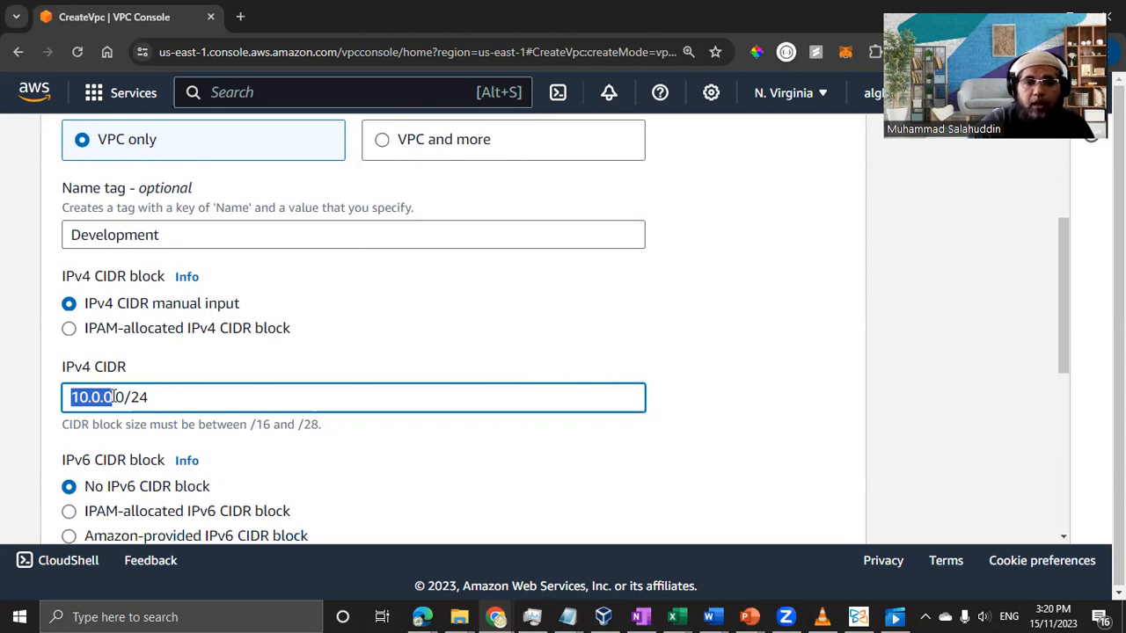
left_click(115, 398)
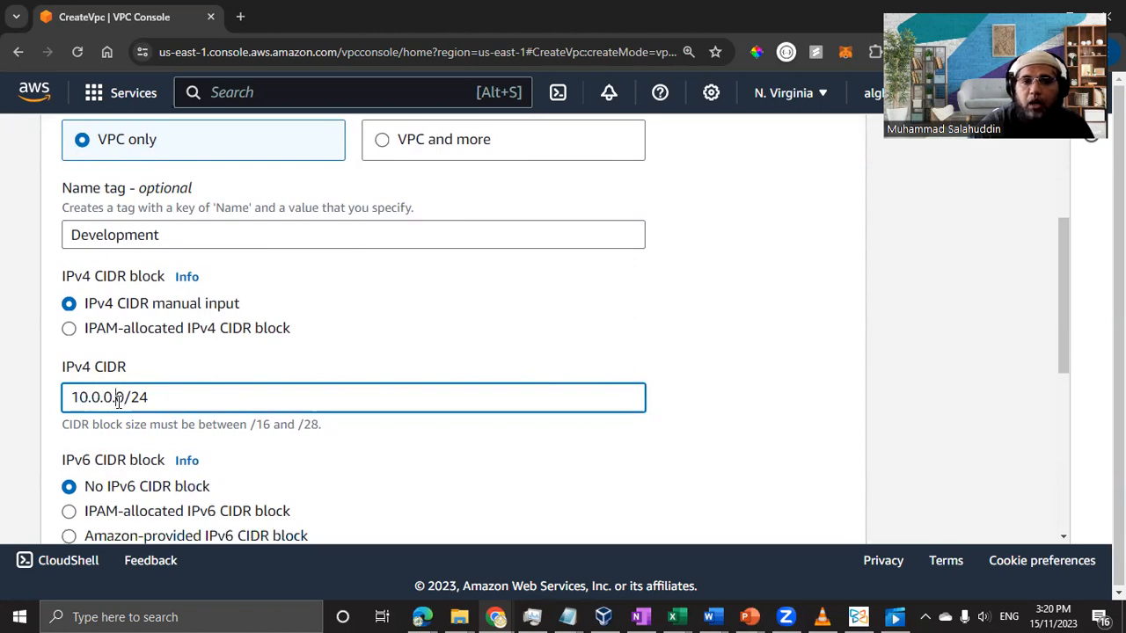
left_click_drag(118, 399, 126, 399)
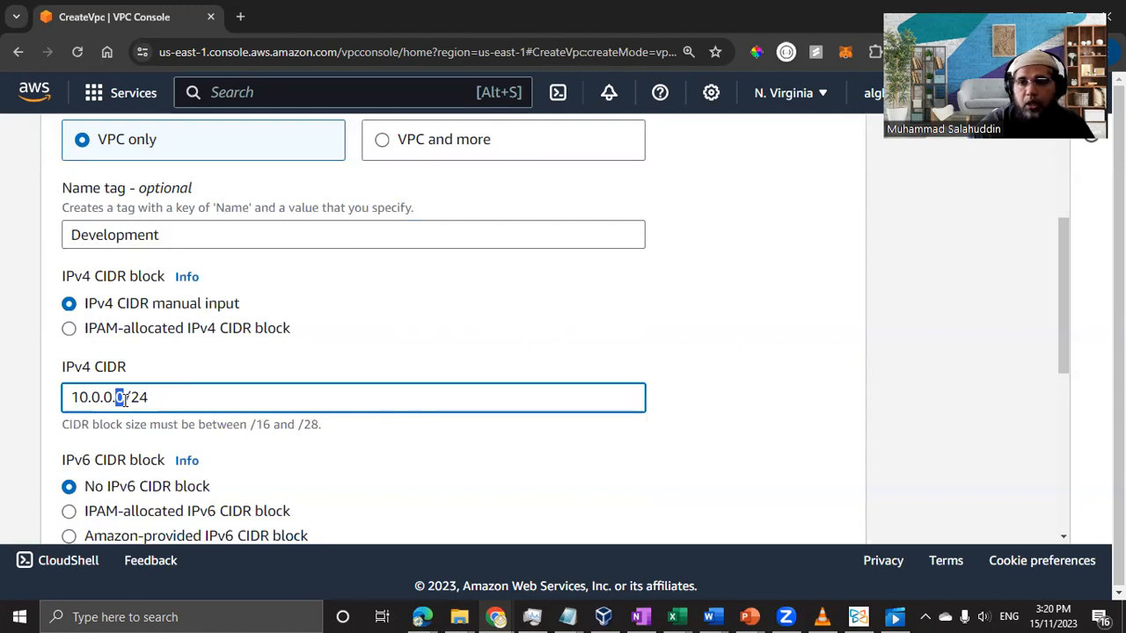
left_click(143, 397)
key("shift+Left")
key("shift+Left")
type("16")
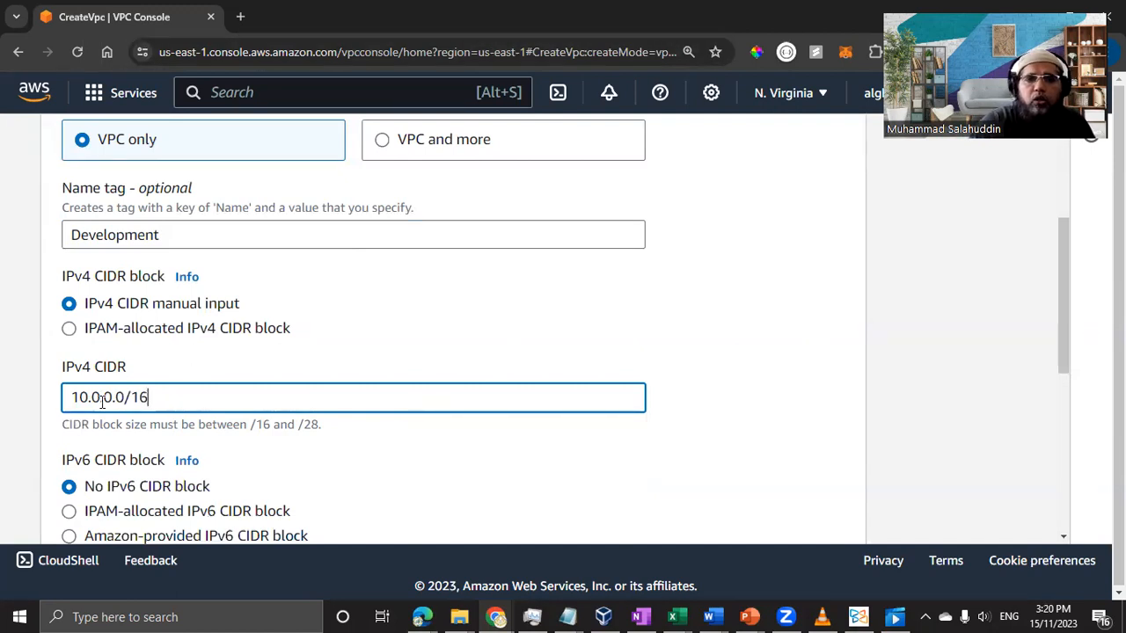
left_click_drag(101, 398, 60, 404)
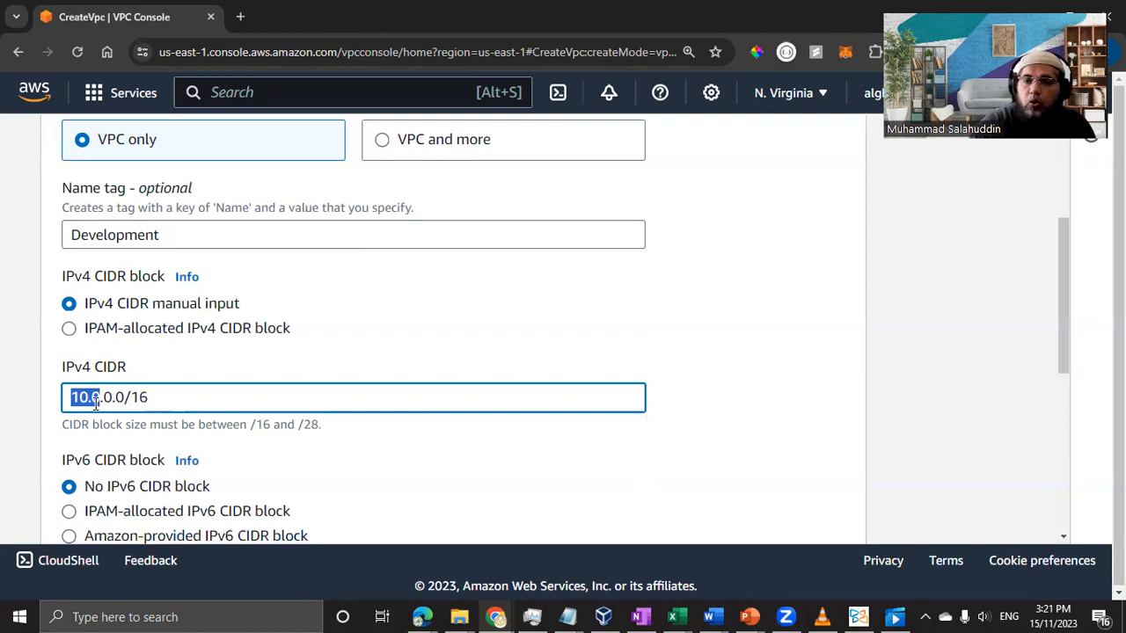
Examine the VPC's IPv6 and tenancy choices, keep tenancy at Default, and read the tenancy help text
scroll(196, 392, "down", 1)
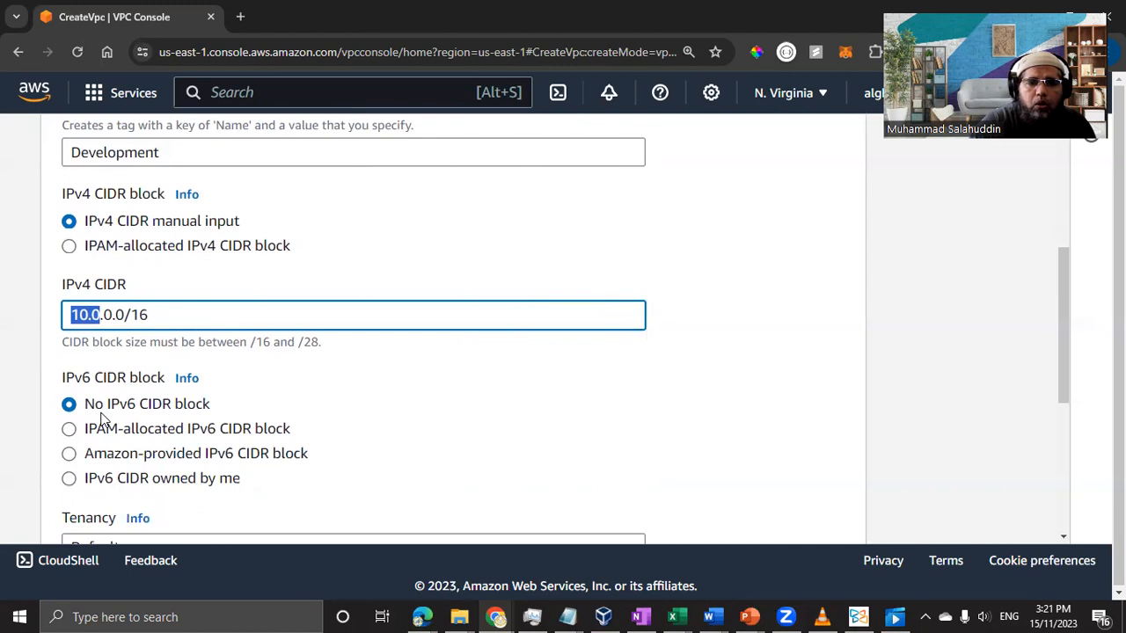
scroll(101, 419, "down", 1)
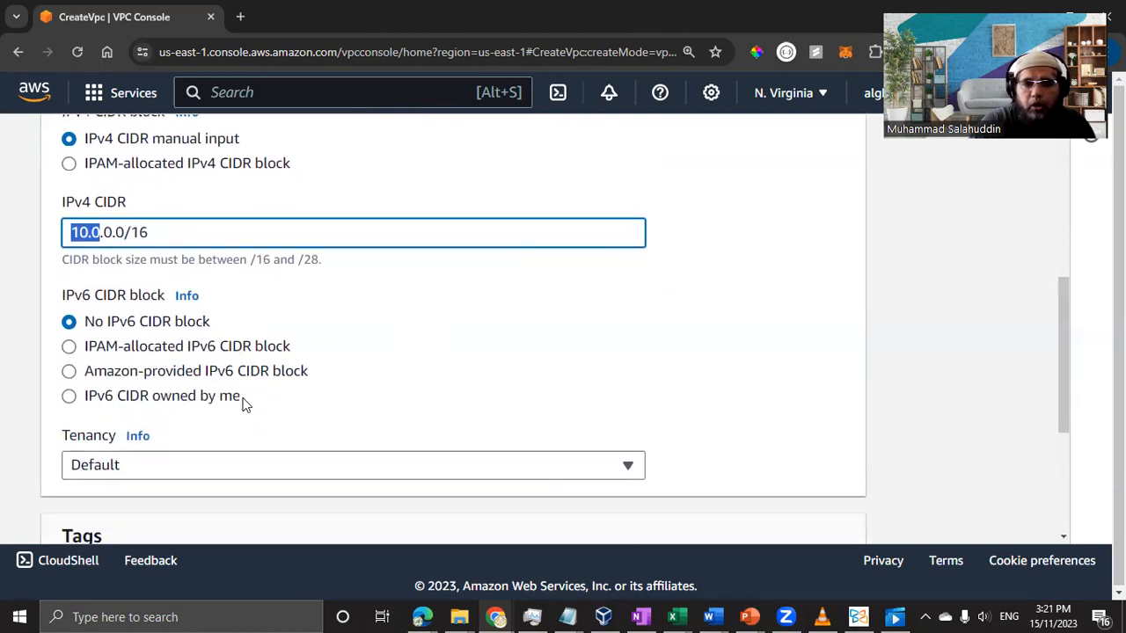
scroll(264, 404, "down", 2)
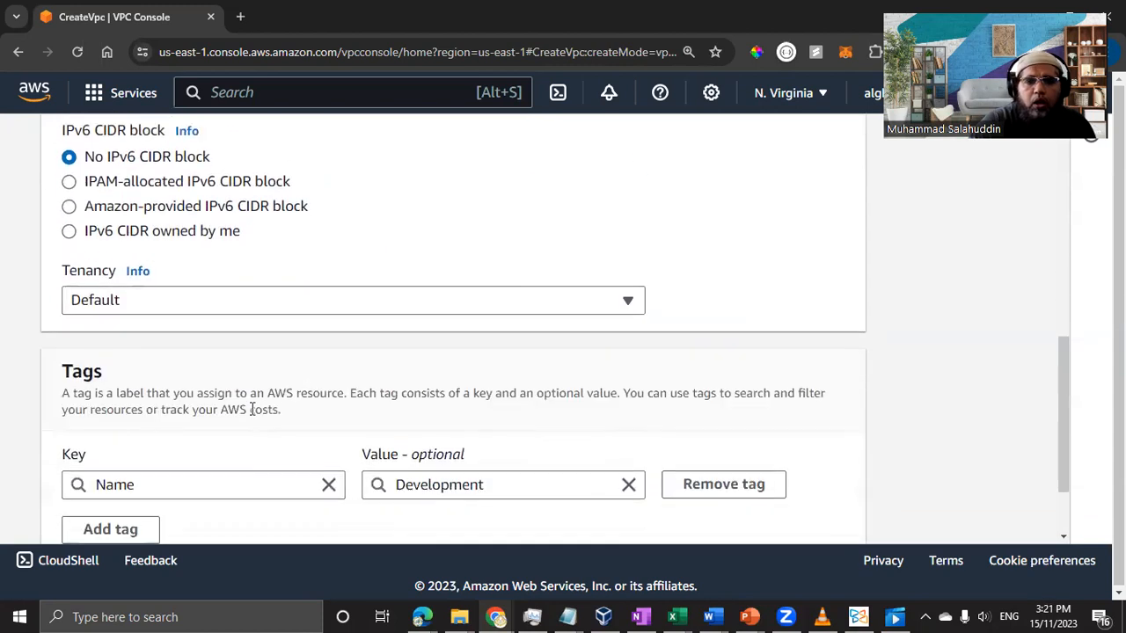
left_click(200, 307)
left_click(157, 327)
left_click(156, 310)
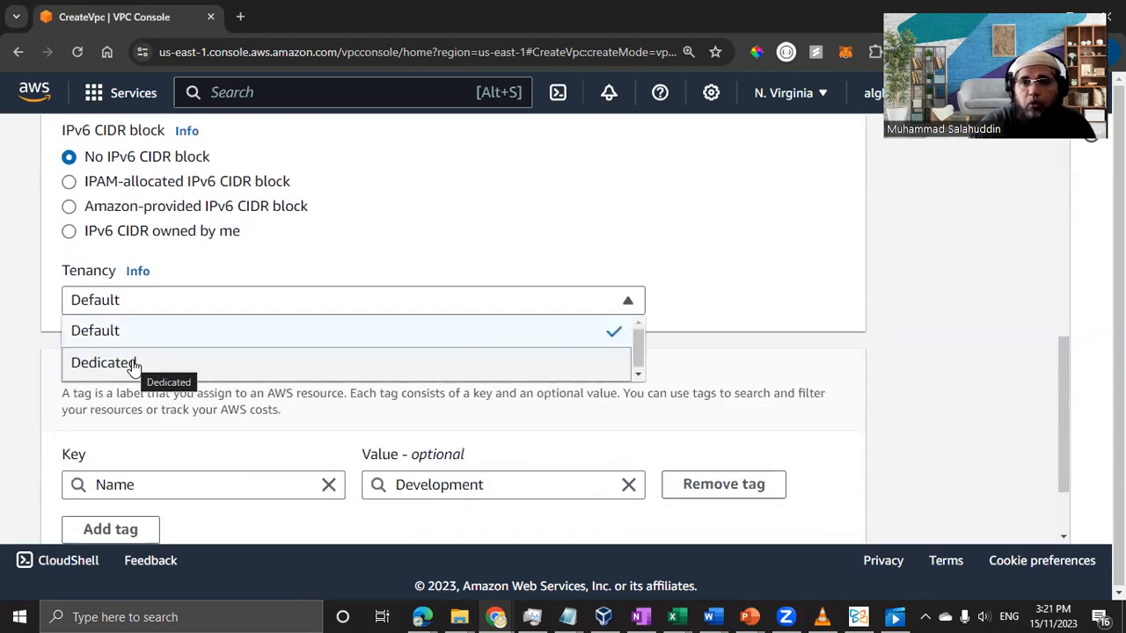
left_click(126, 332)
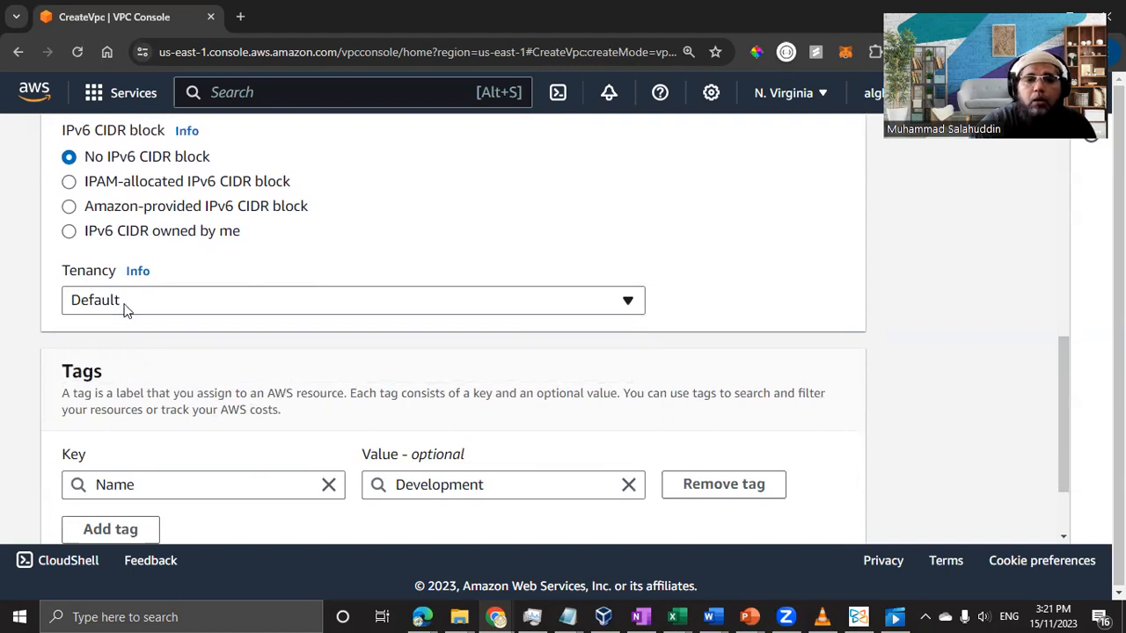
left_click(161, 310)
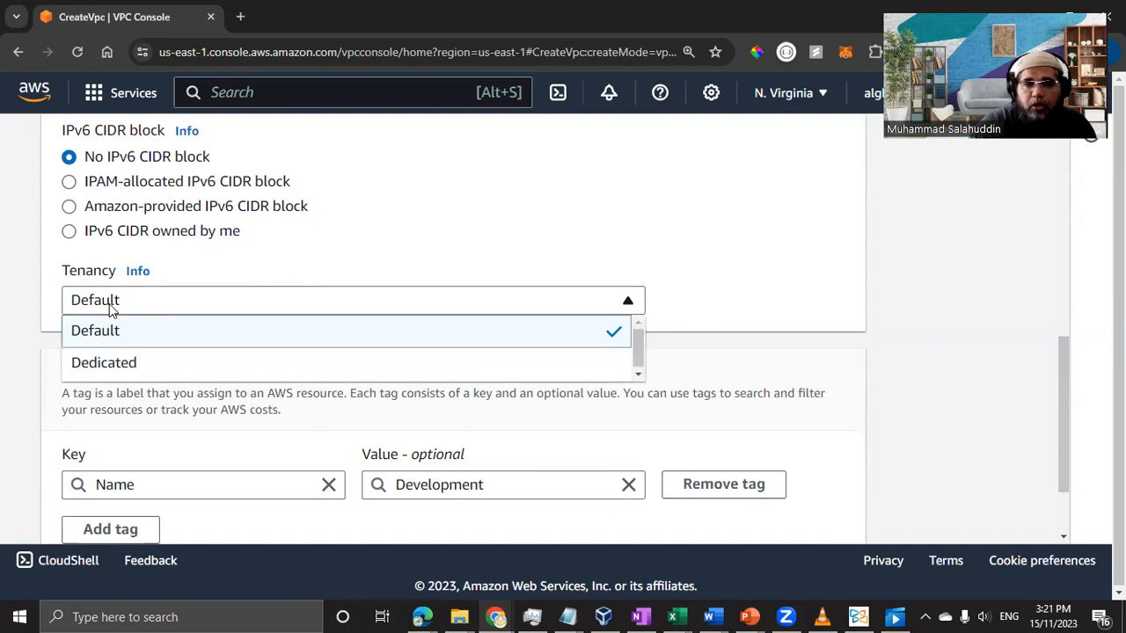
left_click(110, 304)
left_click(135, 273)
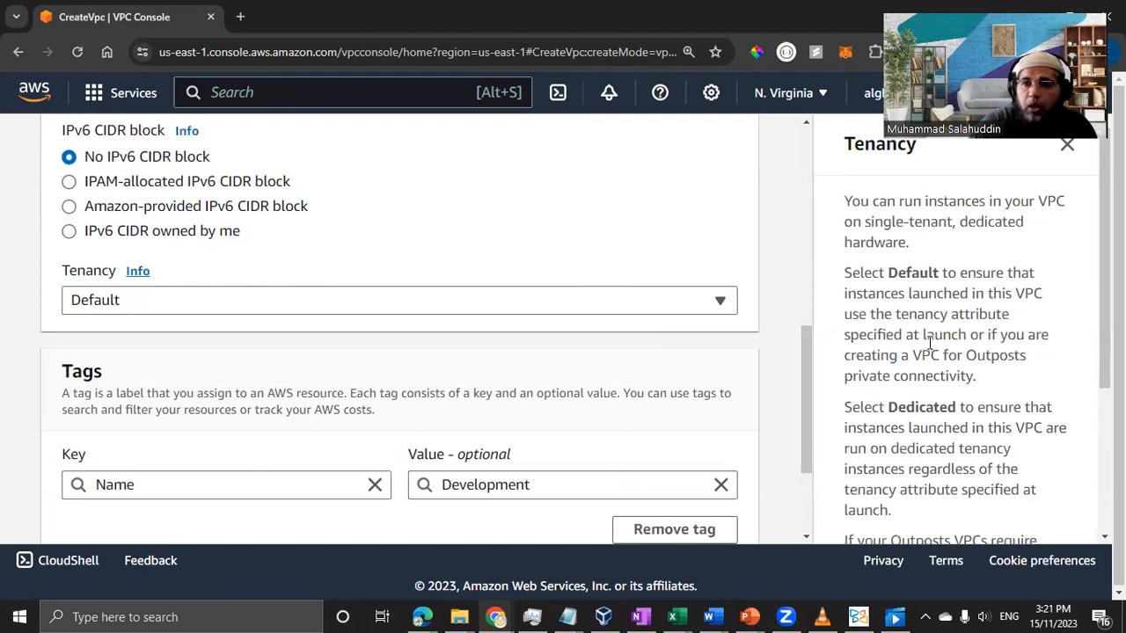
scroll(932, 343, "down", 2)
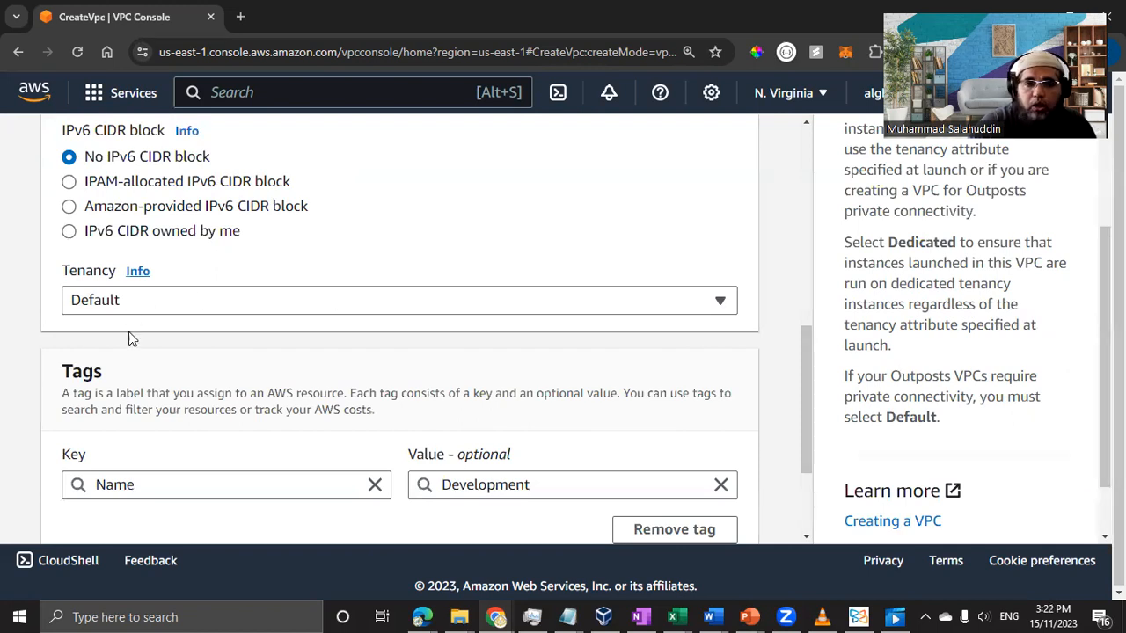
Add a second tag to the VPC with the key TYPE and the value DEV/TEST
scroll(161, 449, "down", 1)
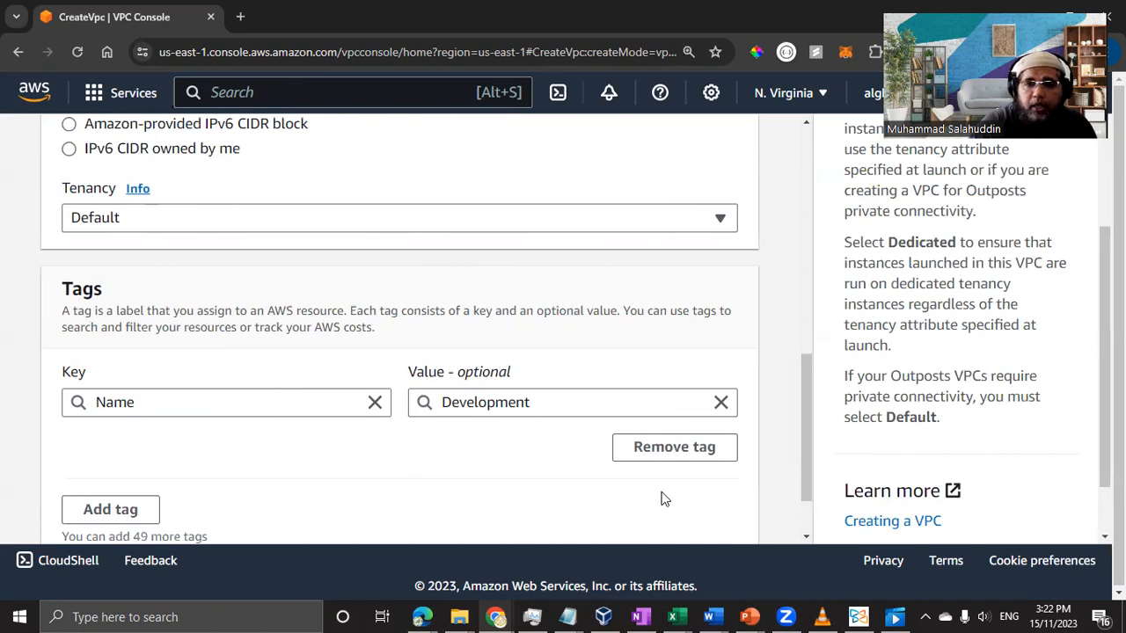
left_click(99, 511)
scroll(172, 451, "down", 2)
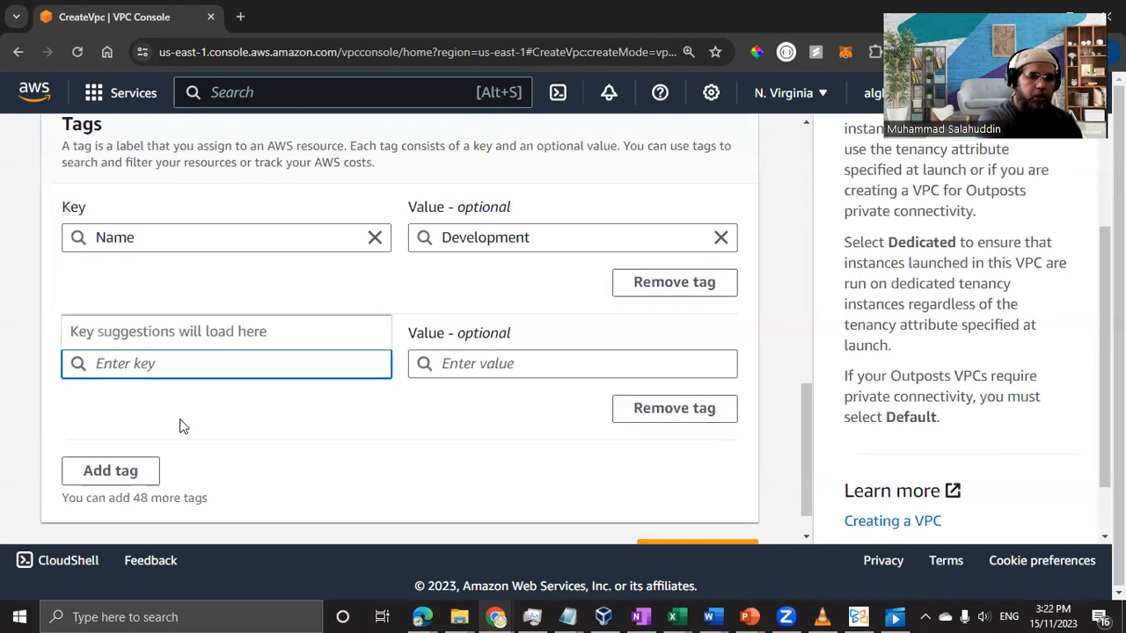
type("TYPE")
key("Tab")
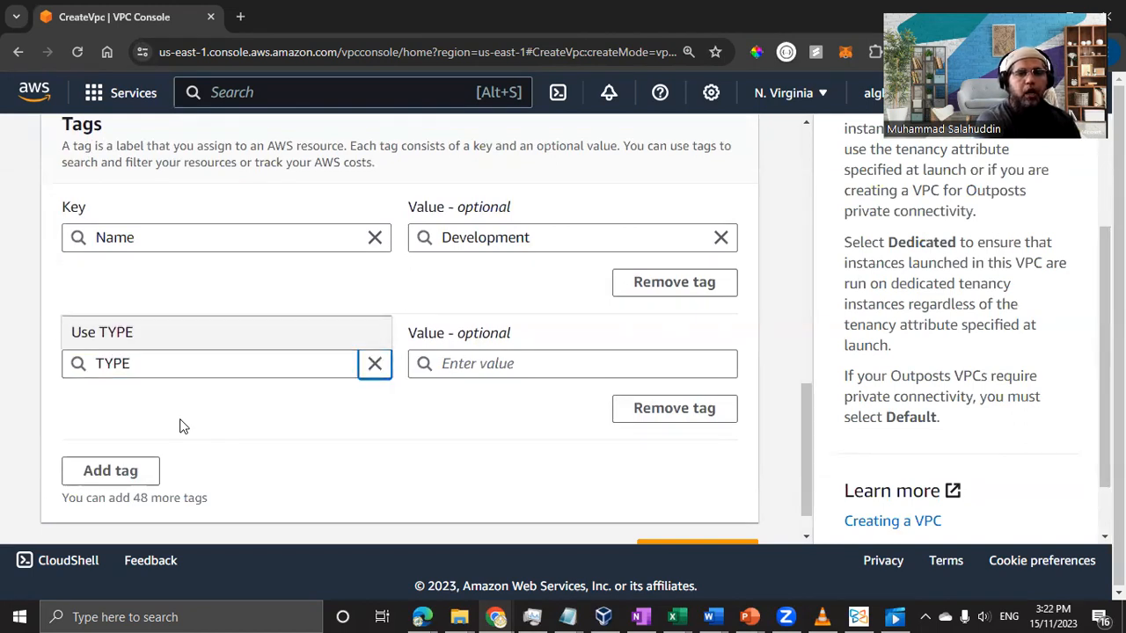
key("Tab")
type("DEV")
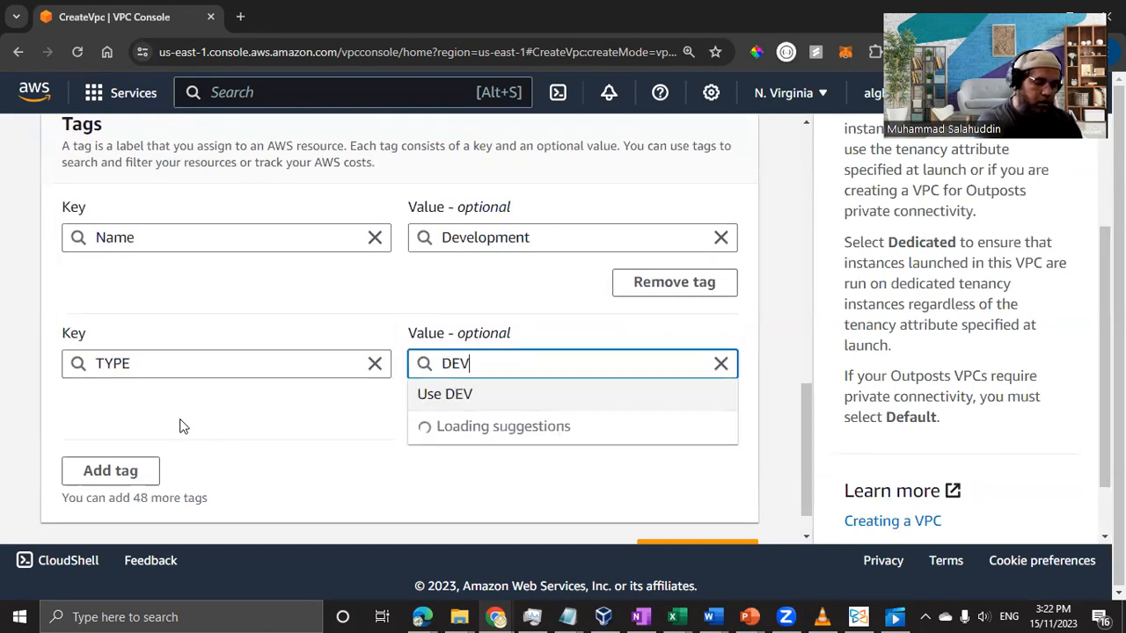
type("/TEST")
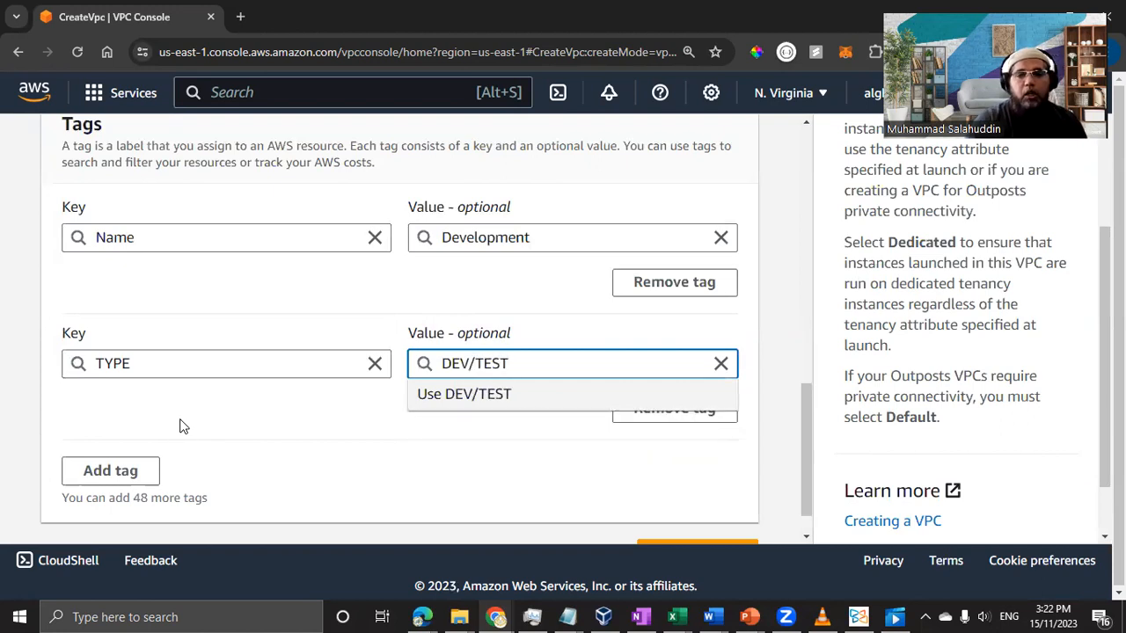
left_click(301, 476)
Review the Development VPC's CIDR, IPv6, tenancy and tag settings, and create the VPC
scroll(302, 473, "down", 1)
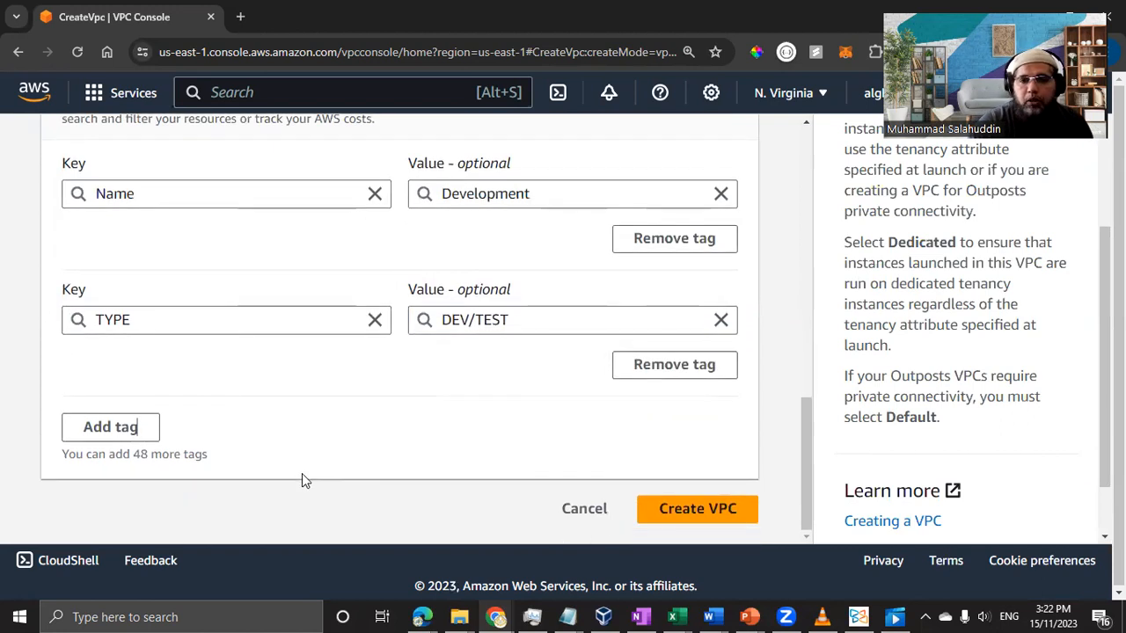
scroll(331, 476, "up", 8)
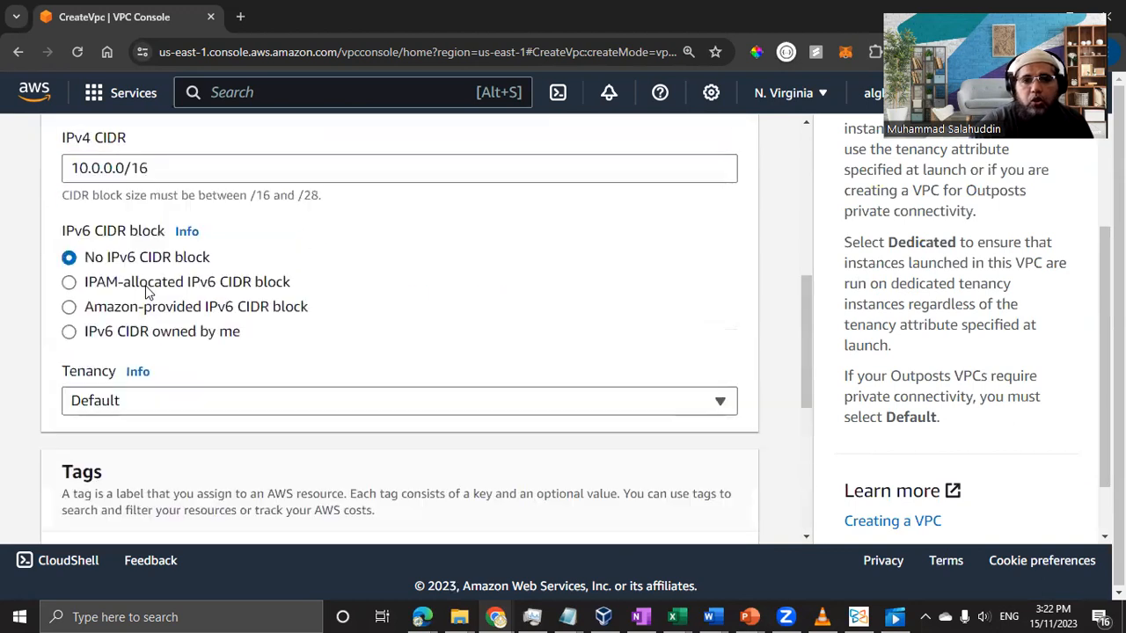
left_click(100, 353)
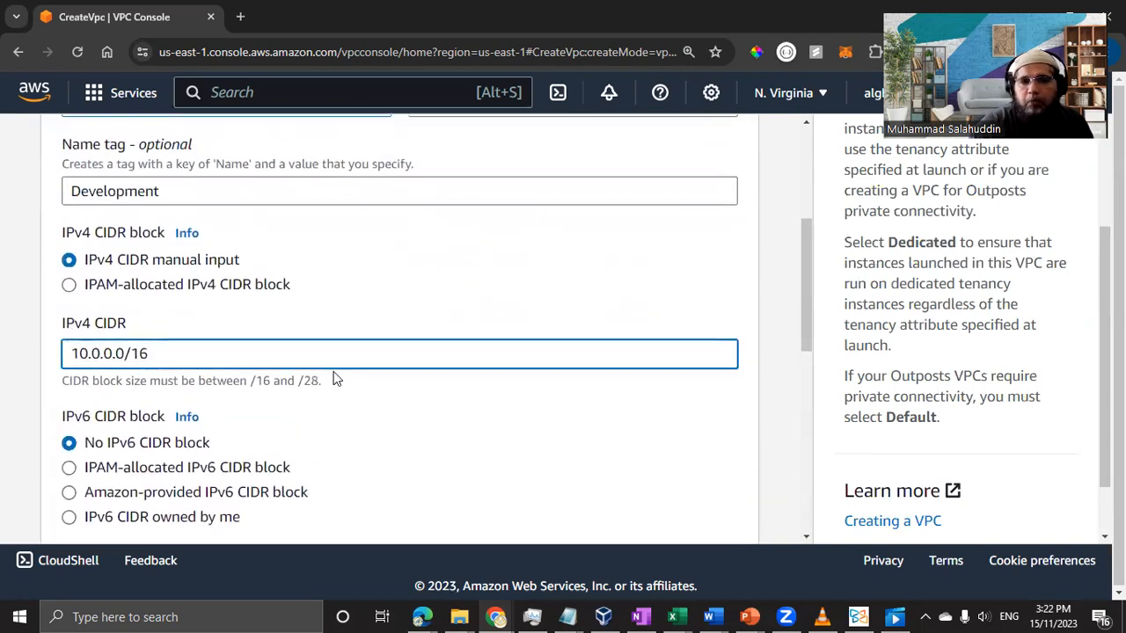
scroll(343, 378, "down", 8)
scroll(563, 519, "up", 12)
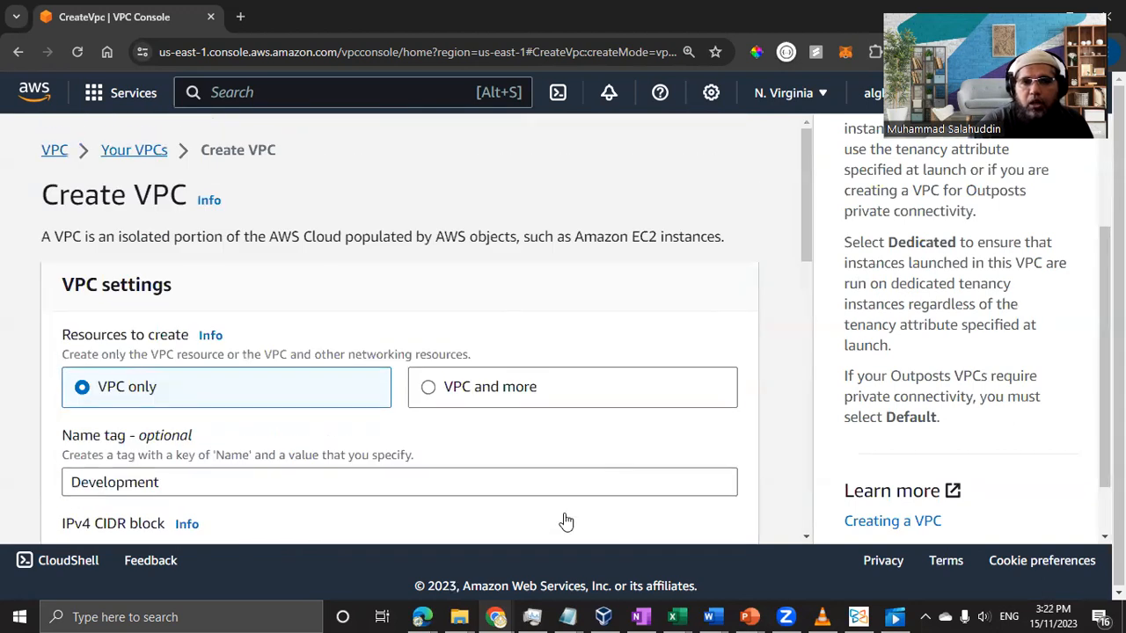
scroll(564, 513, "down", 5)
scroll(564, 514, "up", 2)
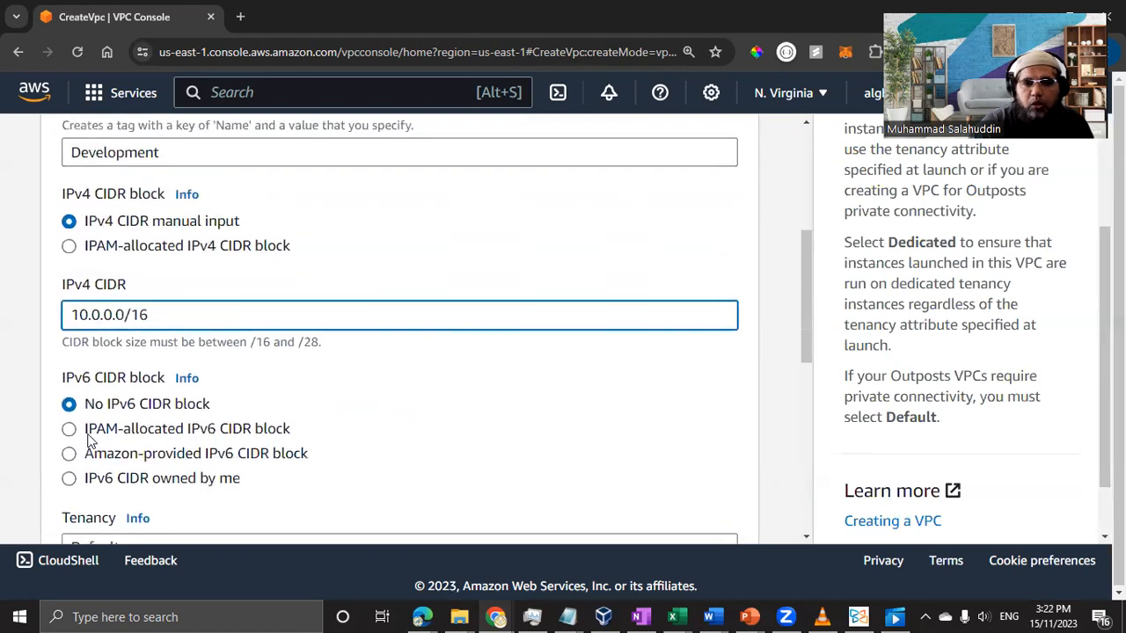
scroll(144, 403, "down", 6)
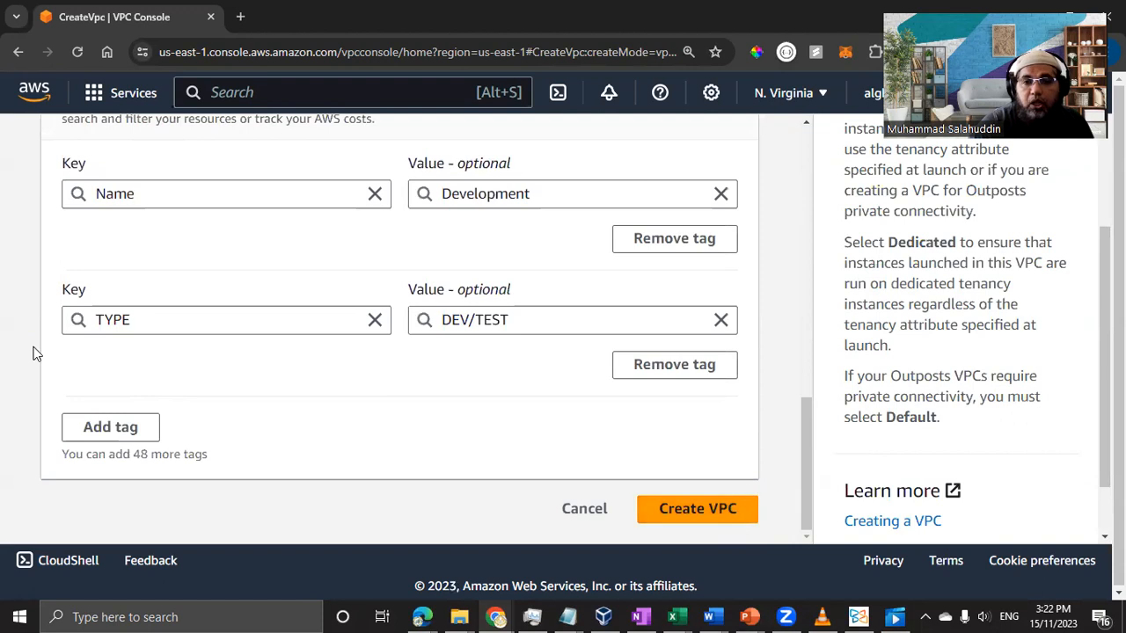
scroll(159, 329, "up", 2)
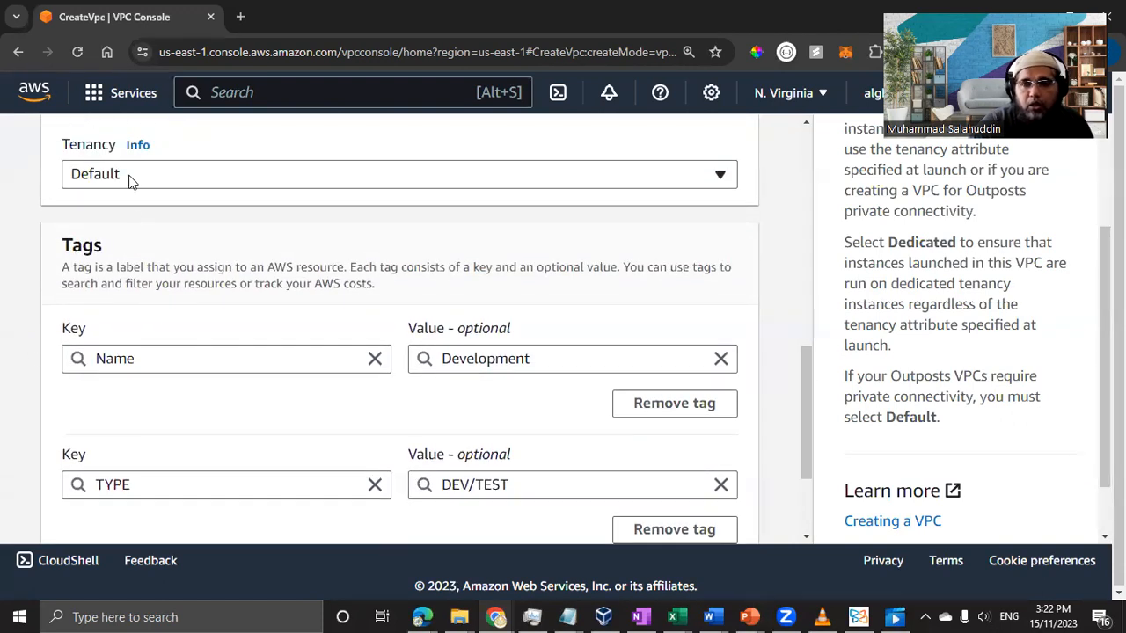
scroll(457, 414, "down", 2)
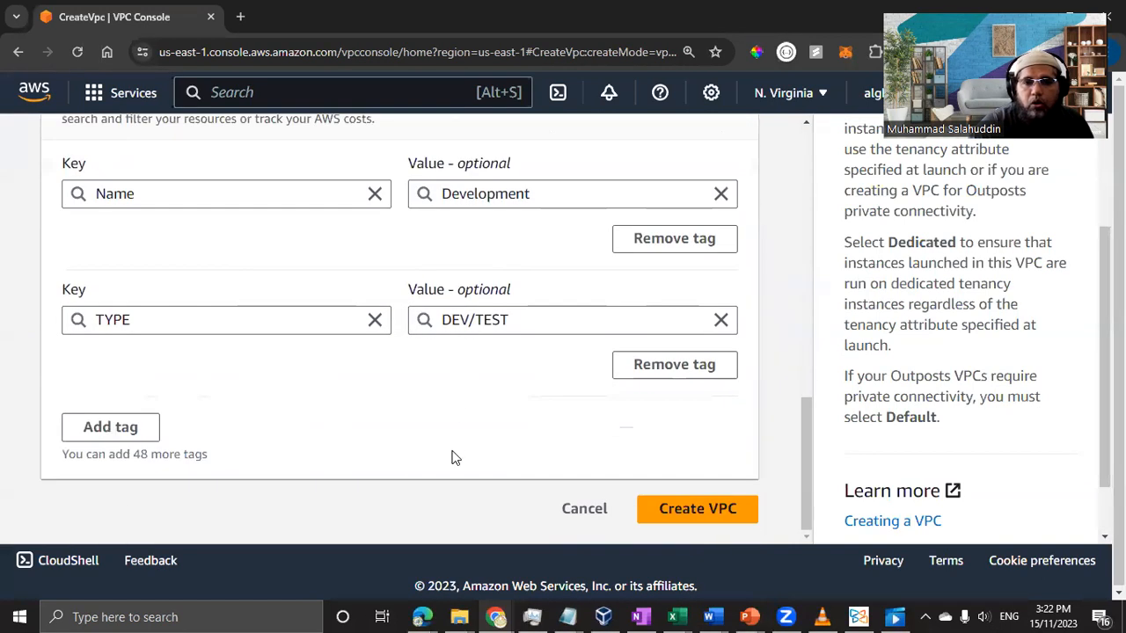
left_click(689, 511)
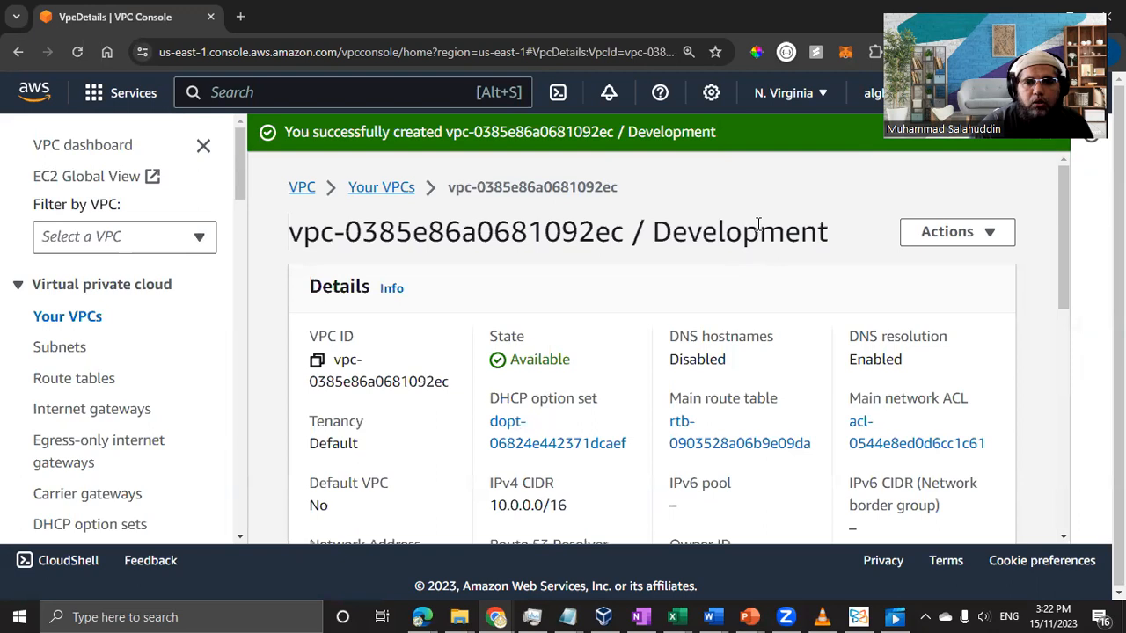
Inspect the new VPC's details and read the status message for its Route 53 Resolver DNS Firewall rule groups
scroll(758, 224, "down", 3)
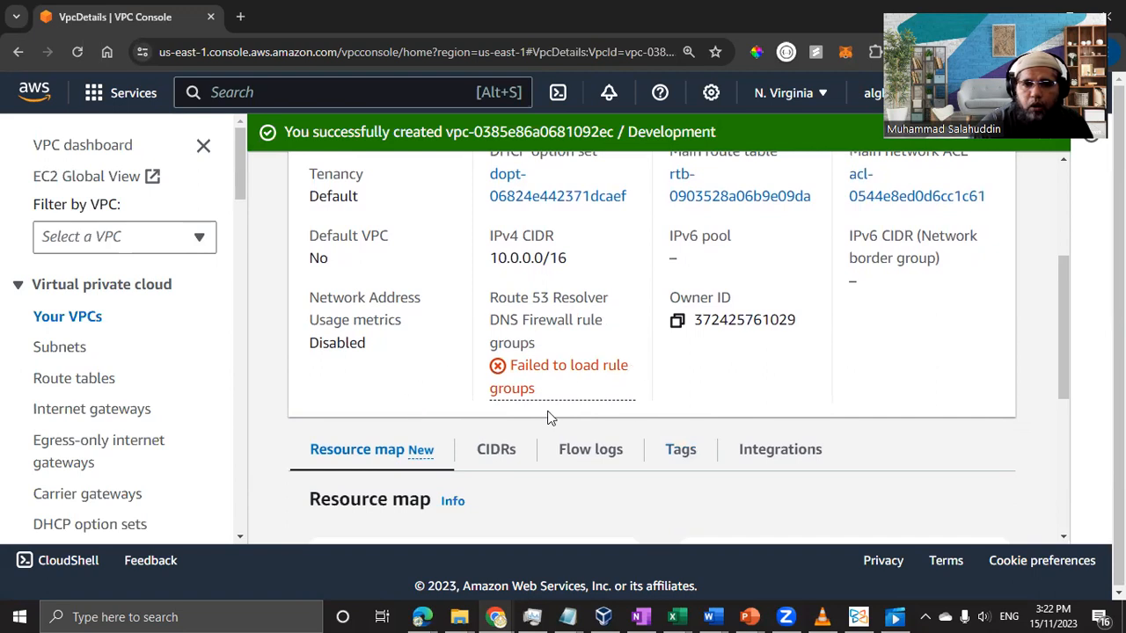
scroll(512, 384, "down", 2)
scroll(510, 382, "up", 2)
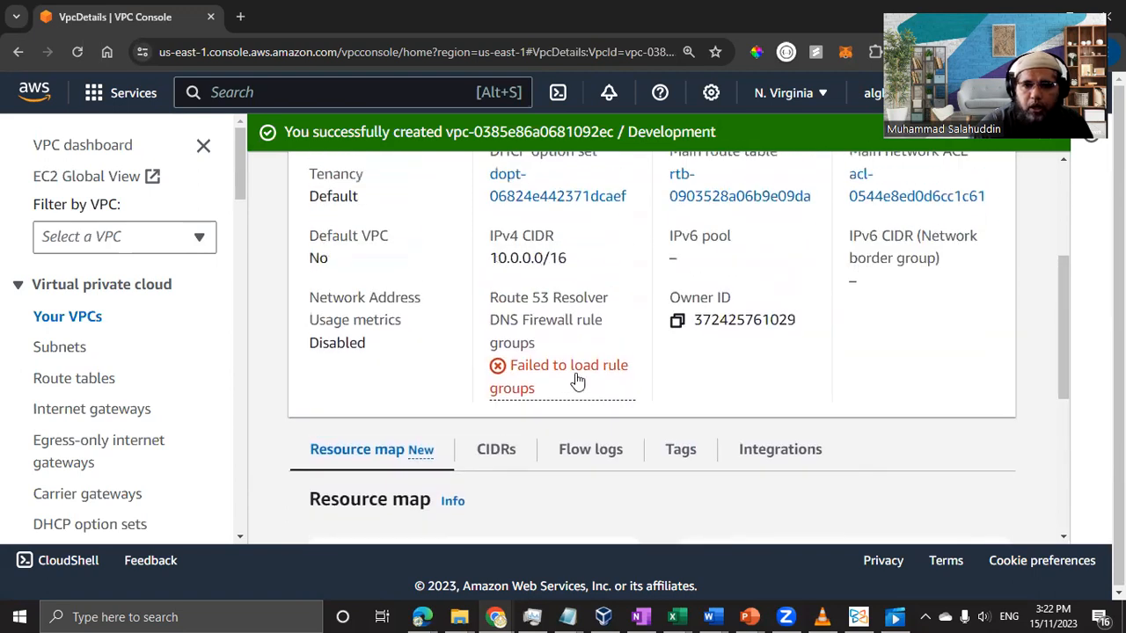
left_click(578, 380)
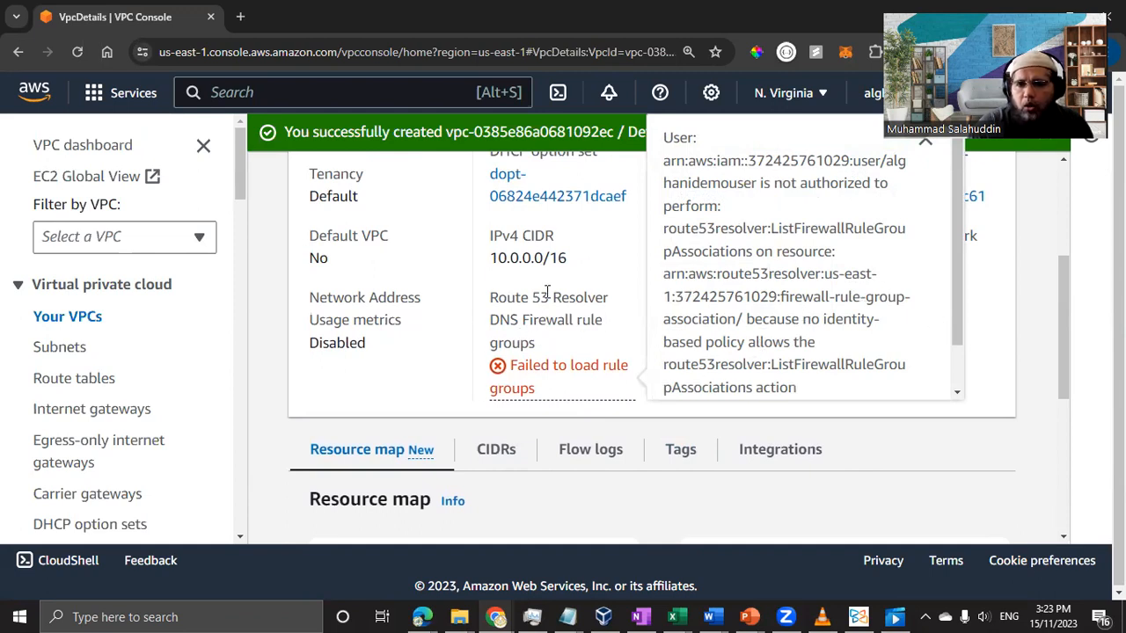
left_click(269, 322)
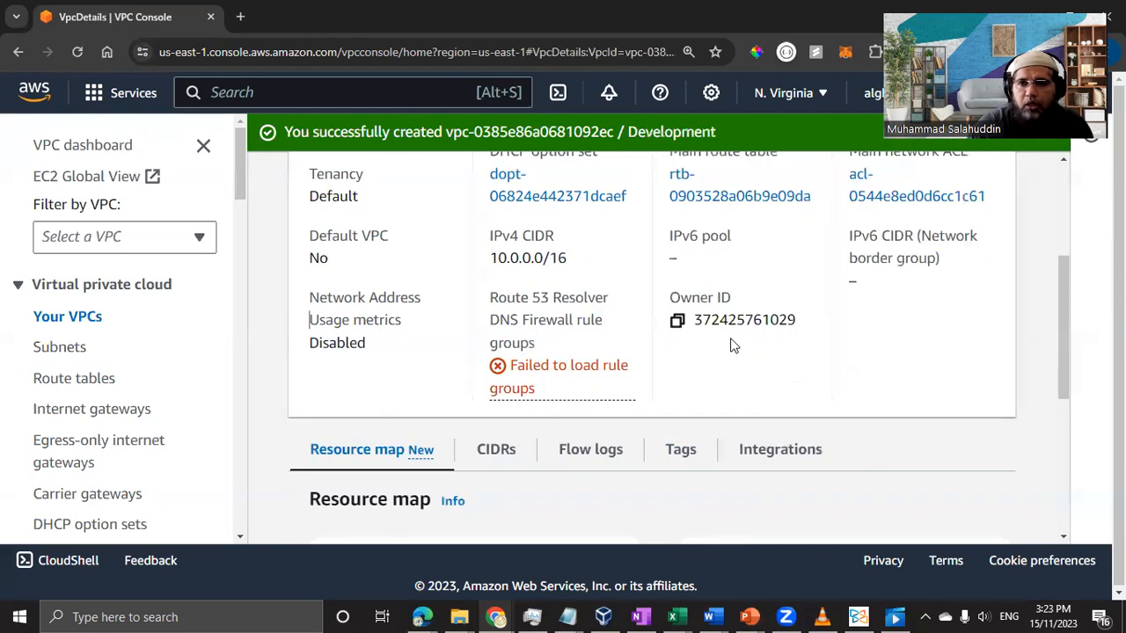
Look over the new VPC's state, DNS, route table and network ACL details and its resource map
scroll(549, 328, "up", 3)
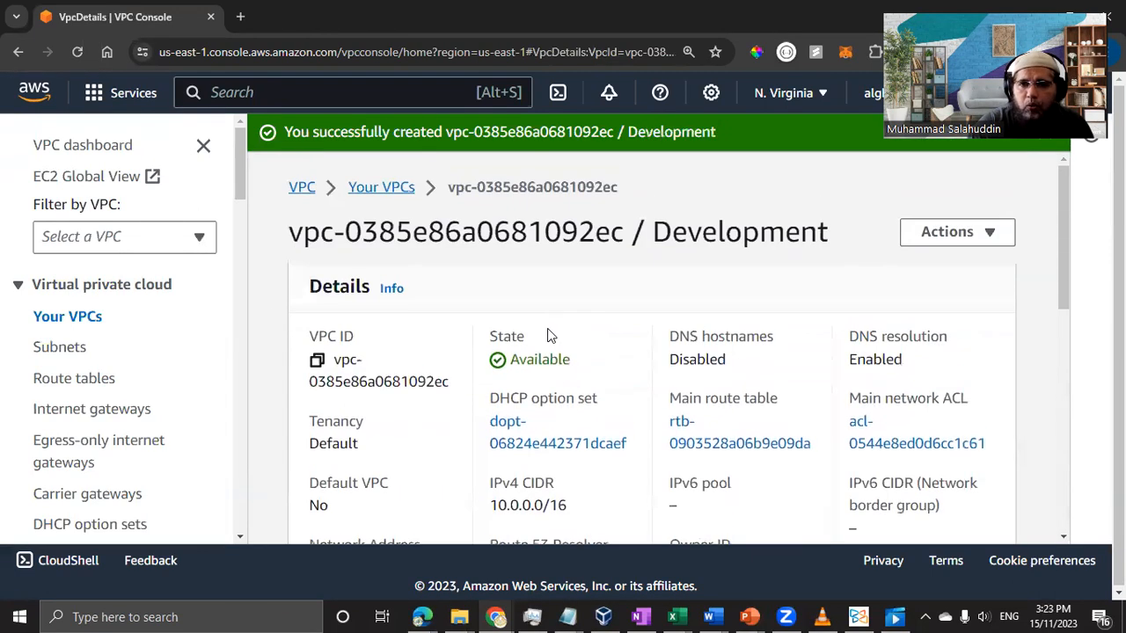
scroll(549, 332, "down", 2)
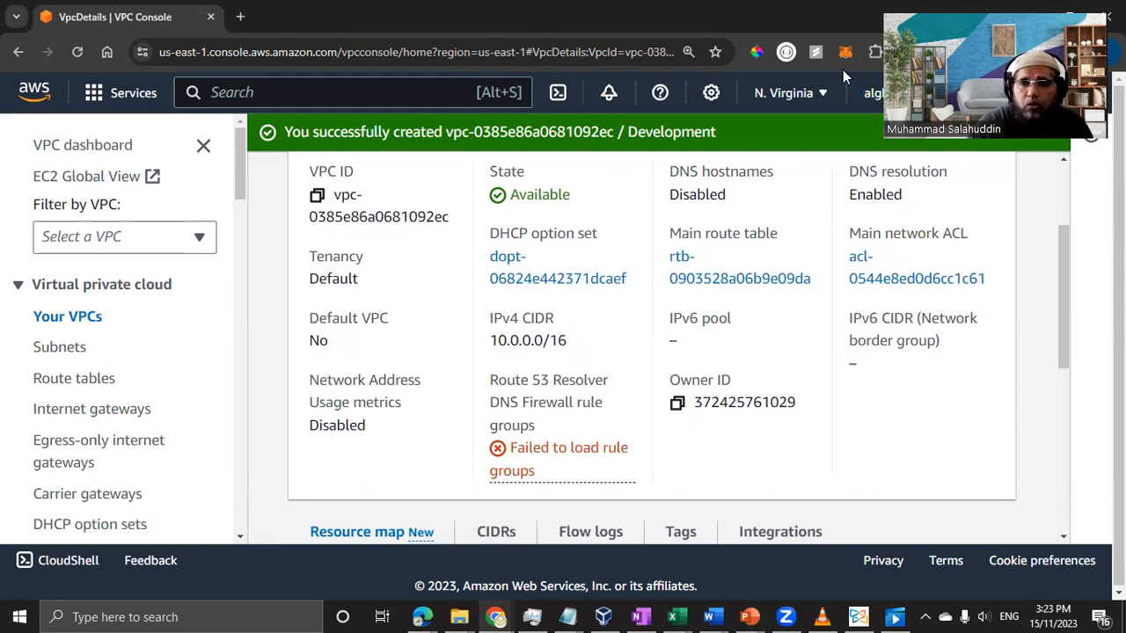
scroll(915, 246, "up", 2)
scroll(931, 328, "down", 4)
scroll(931, 328, "down", 3)
scroll(930, 326, "up", 3)
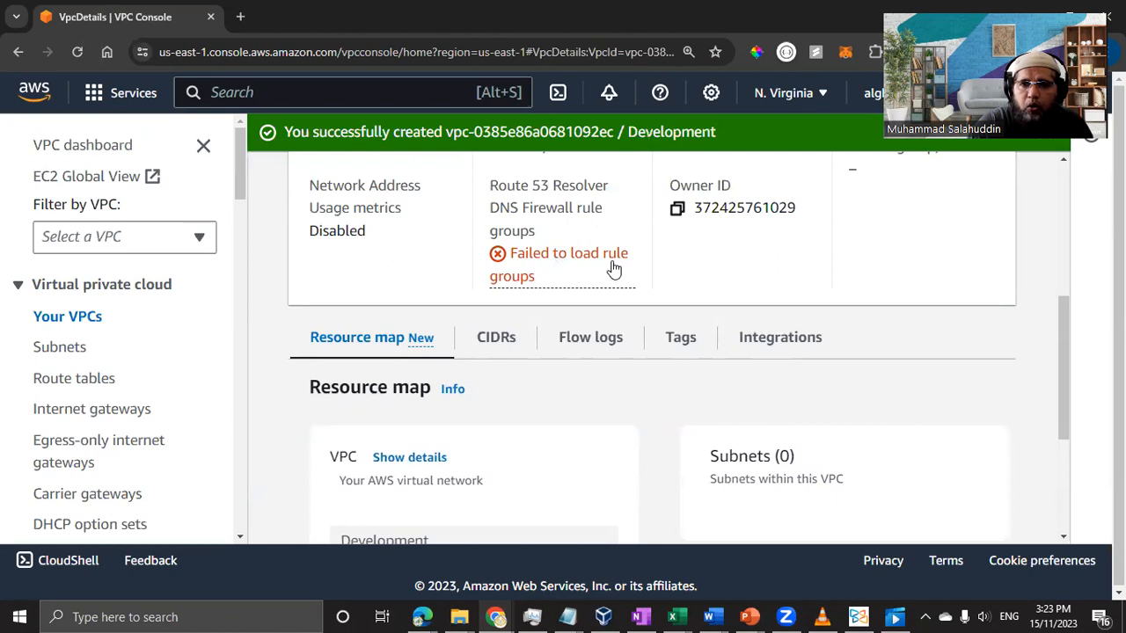
Check the new VPC's CIDRs, flow logs and tags, and return to its general details
left_click(514, 343)
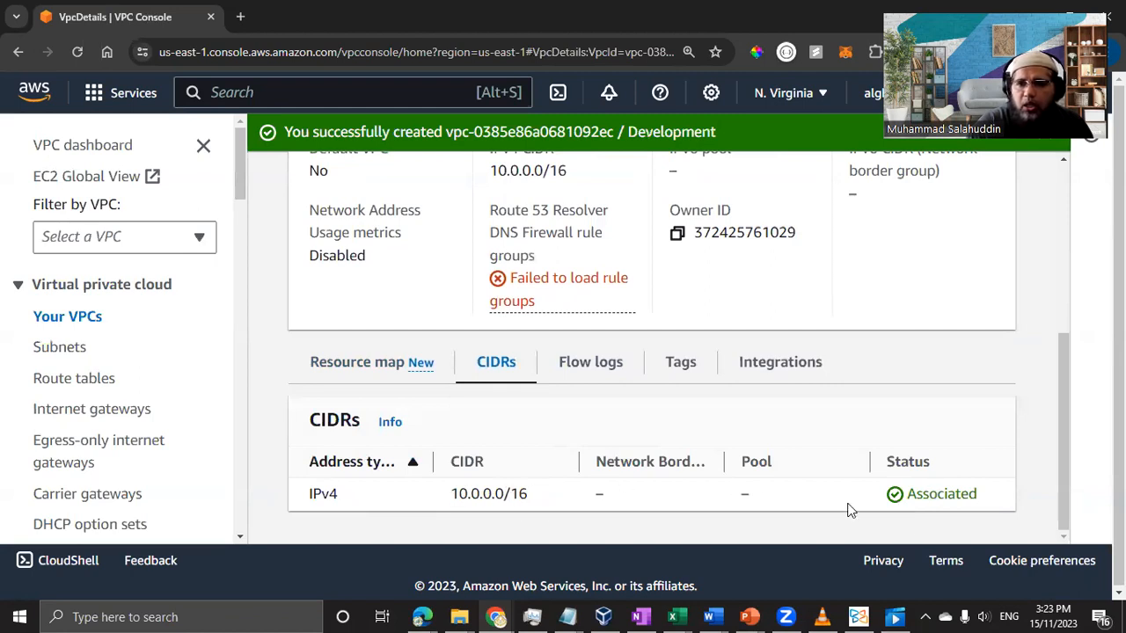
left_click(577, 363)
scroll(651, 370, "down", 2)
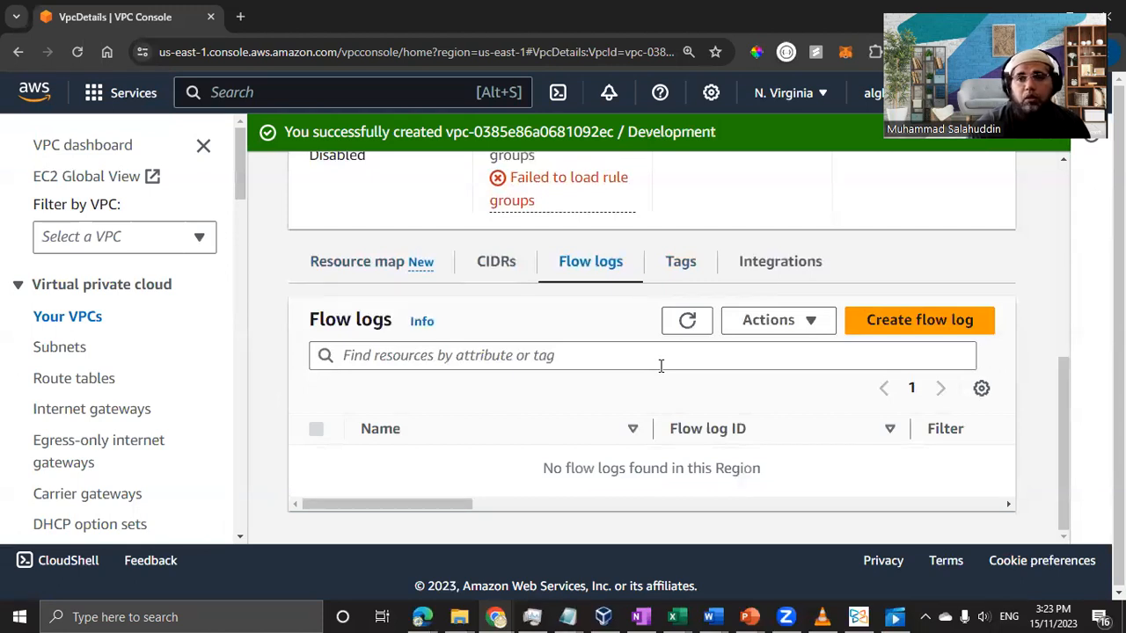
left_click(668, 276)
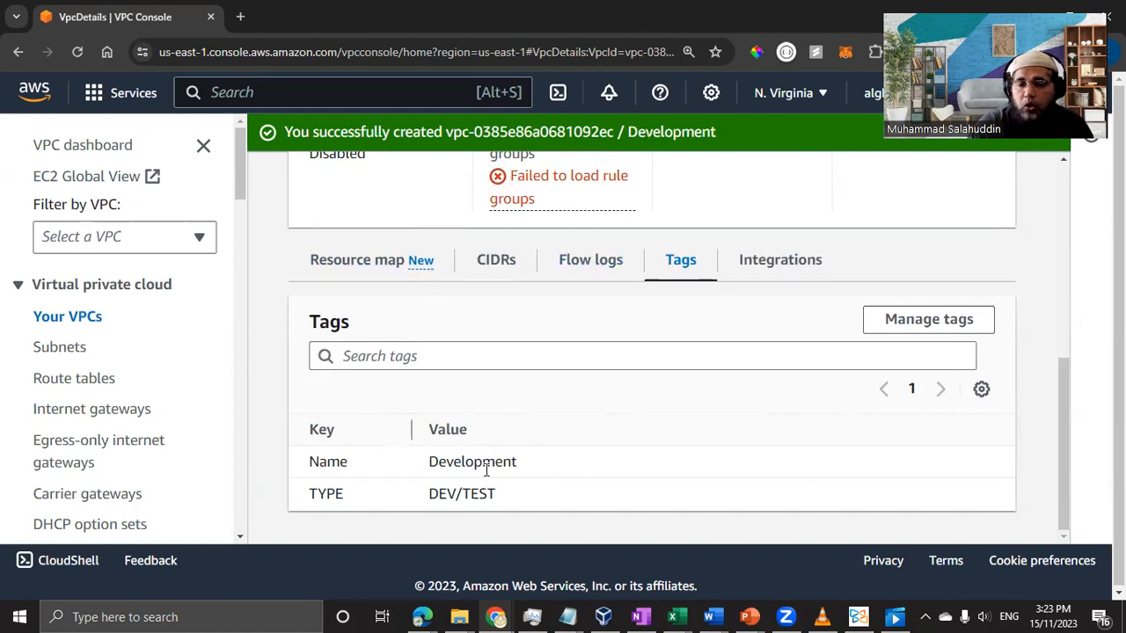
scroll(550, 381, "up", 6)
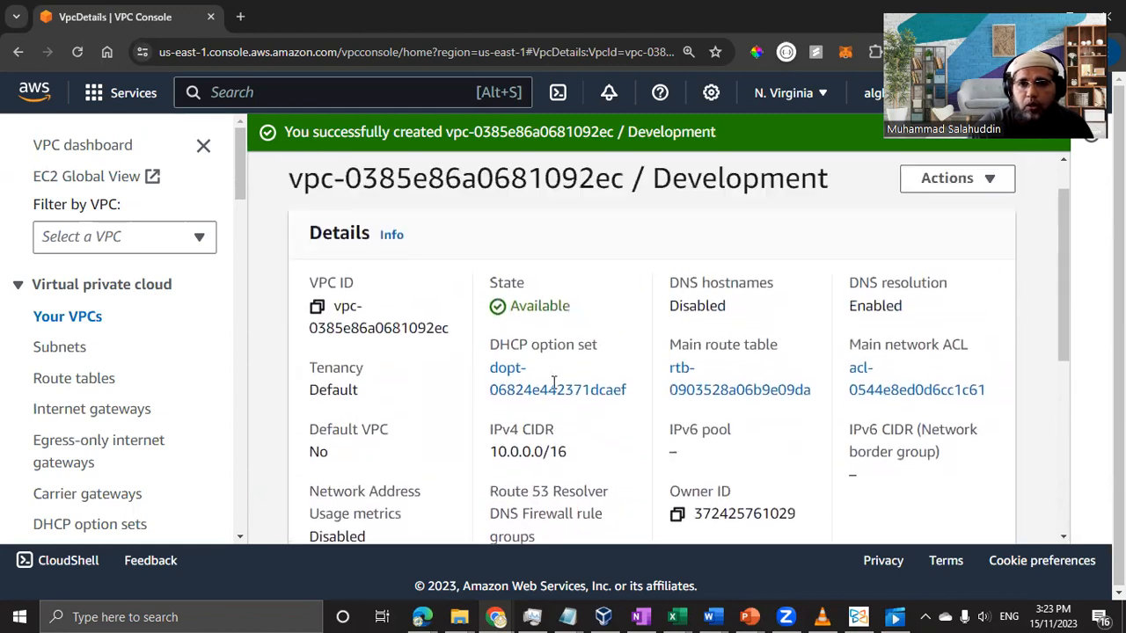